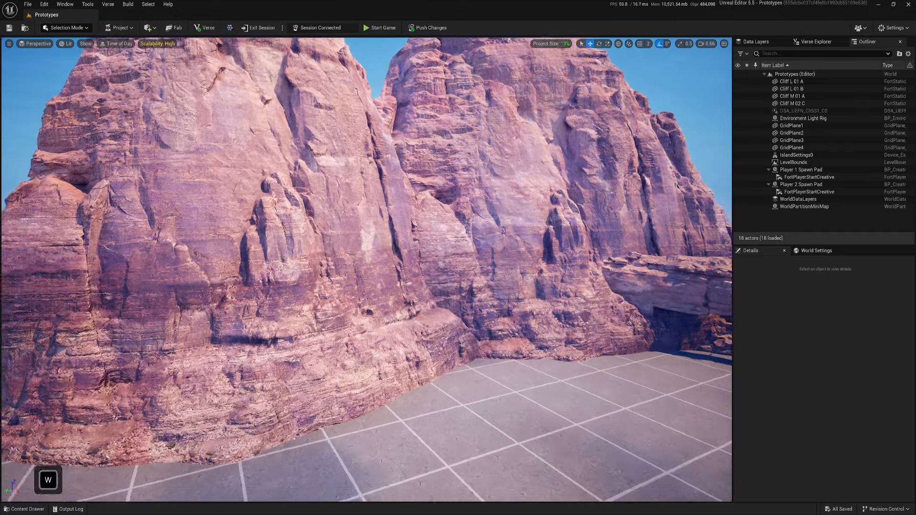
Look over the large cliff meshes and the grid floor from several viewpoints
{"action": "key", "text": "s"}
{"action": "key", "text": "d"}
{"action": "key", "text": "s"}
{"action": "key", "text": "d"}
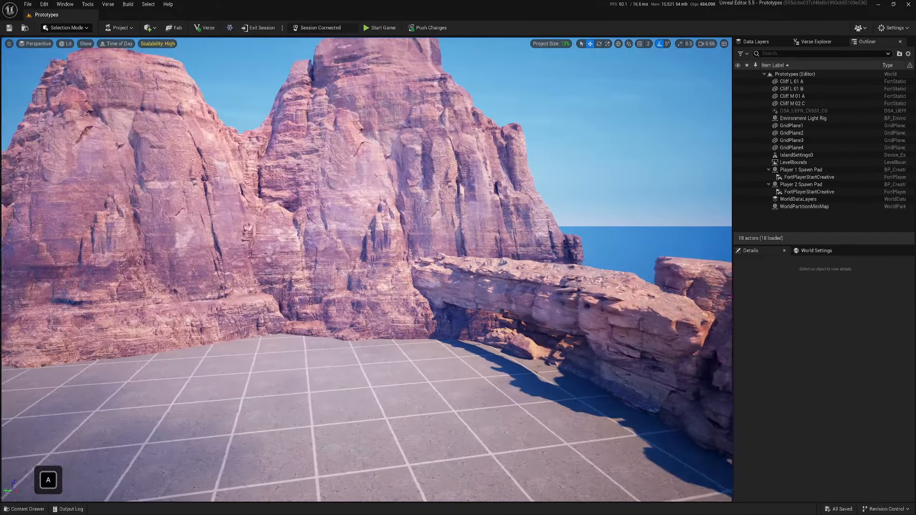
{"action": "key", "text": "s"}
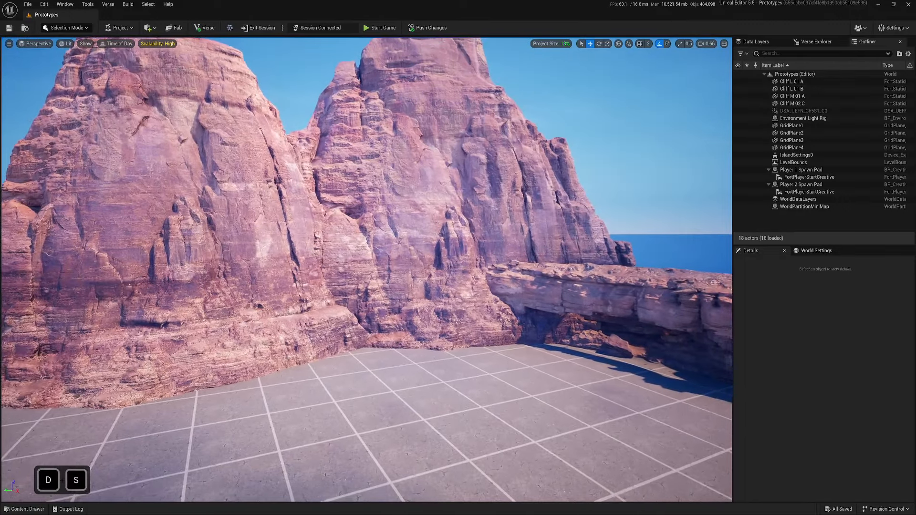
{"action": "key", "text": "a"}
{"action": "key", "text": "s"}
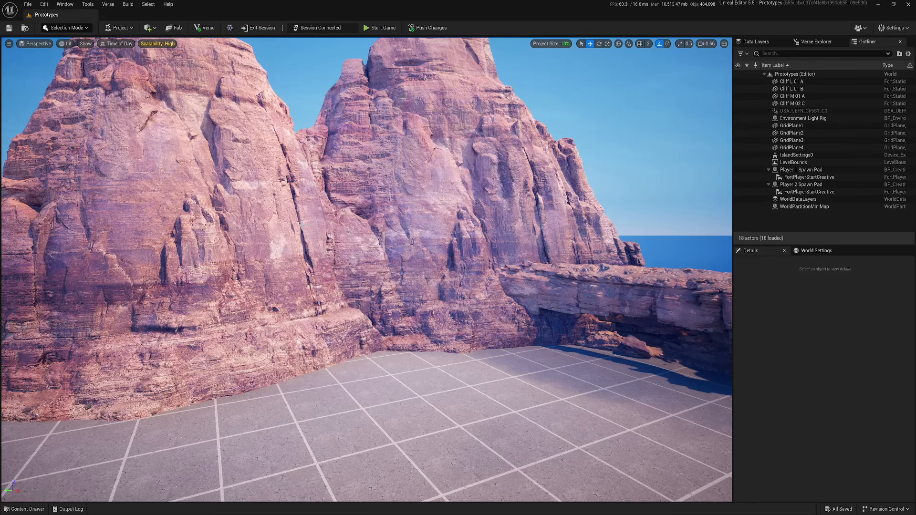
{"action": "key", "text": "w"}
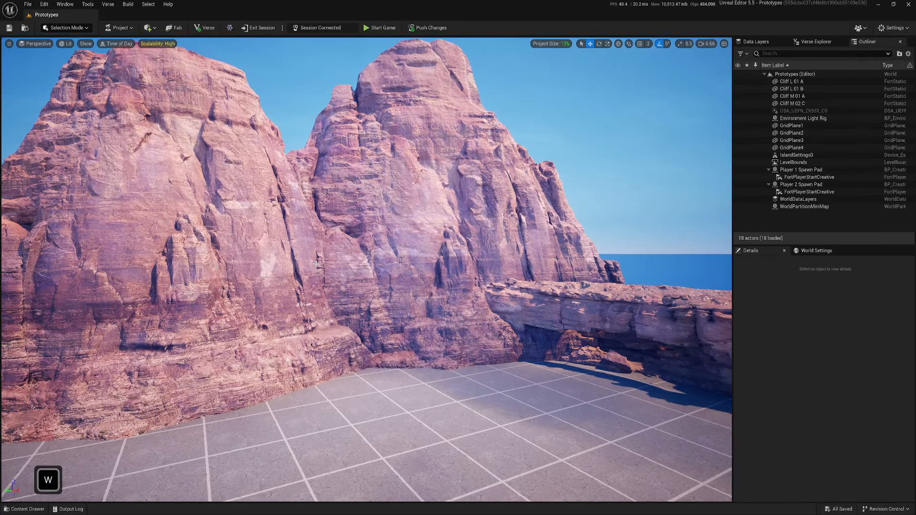
{"action": "key", "text": "s"}
{"action": "key", "text": "a"}
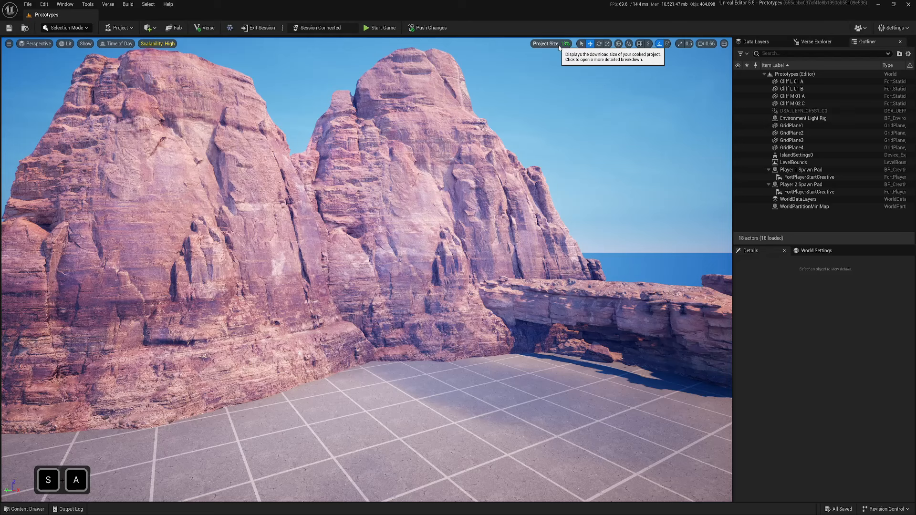
Check the Texture entry in the project size breakdown, closing the breakdown when finished
{"action": "left_click", "coordinate": [563, 45]}
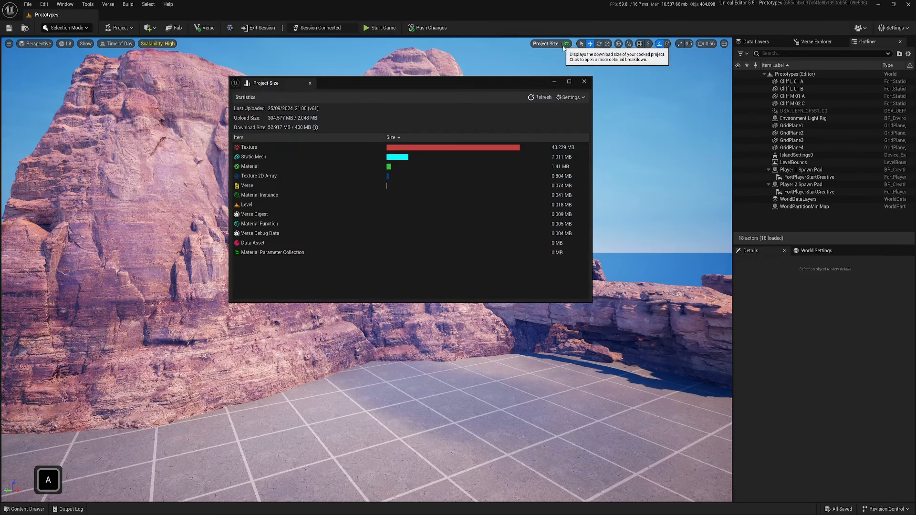
{"action": "left_click", "coordinate": [524, 148]}
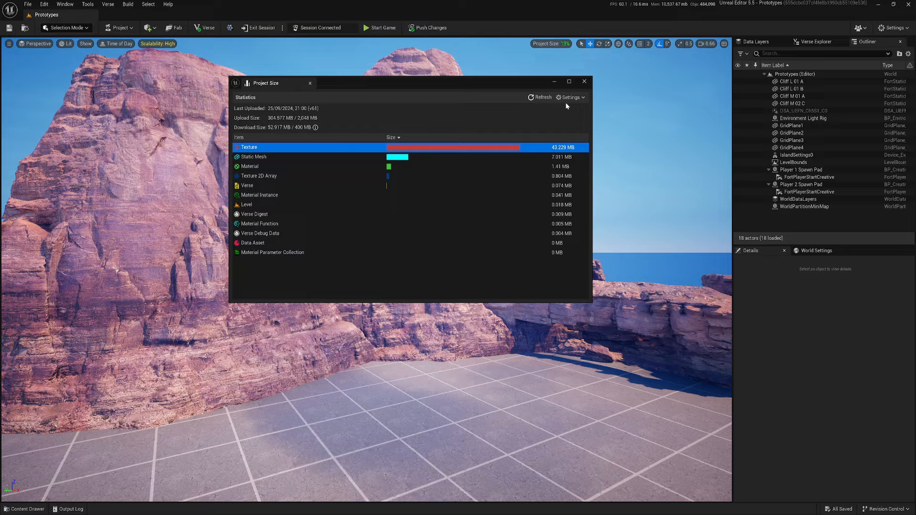
{"action": "left_click", "coordinate": [585, 81]}
Select the two tall cliff meshes in turn and inspect them up close, ending at the lower rock ledge
{"action": "key", "text": "a"}
{"action": "key", "text": "w"}
{"action": "left_click", "coordinate": [296, 190]}
{"action": "left_click", "coordinate": [467, 182]}
{"action": "mouse_move", "coordinate": [467, 183]}
{"action": "right_mouse_down"}
{"action": "mouse_move", "coordinate": [563, 202]}
{"action": "mouse_move", "coordinate": [491, 165]}
{"action": "mouse_move", "coordinate": [477, 193]}
{"action": "right_mouse_up"}
{"action": "key", "text": "d"}
{"action": "key", "text": "e"}
{"action": "right_click_drag", "start_coordinate": [358, 153], "coordinate": [358, 228]}
{"action": "key", "text": "q"}
{"action": "key", "text": "d"}
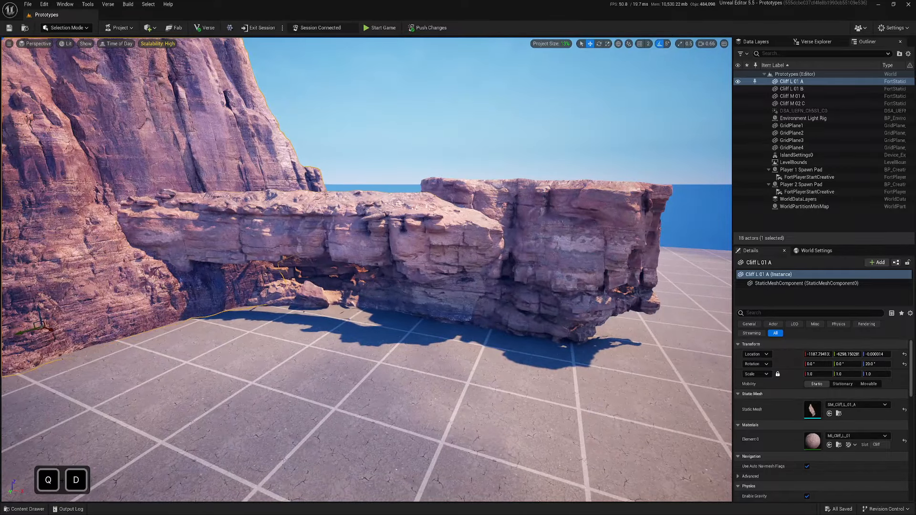
Select the two lower ledge cliffs in turn and inspect them, returning to a view of the tall cliffs
{"action": "left_click", "coordinate": [362, 228]}
{"action": "left_click", "coordinate": [563, 229]}
{"action": "key", "text": "q"}
{"action": "right_click_drag", "start_coordinate": [563, 229], "coordinate": [706, 228]}
{"action": "key", "text": "a"}
{"action": "right_click_drag", "start_coordinate": [366, 229], "coordinate": [325, 344]}
{"action": "key", "text": "e"}
{"action": "key", "text": "w"}
{"action": "key", "text": "d"}
{"action": "key", "text": "a"}
{"action": "key", "text": "s"}
{"action": "right_click_drag", "start_coordinate": [544, 65], "coordinate": [551, 66]}
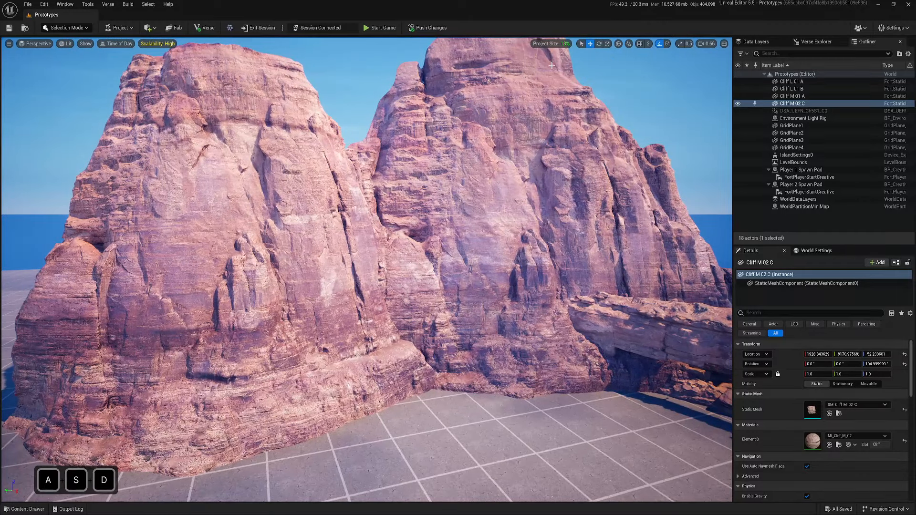
Reopen the project size breakdown beside the cliffs and compare the Texture and Static Mesh entries
{"action": "left_click", "coordinate": [565, 44]}
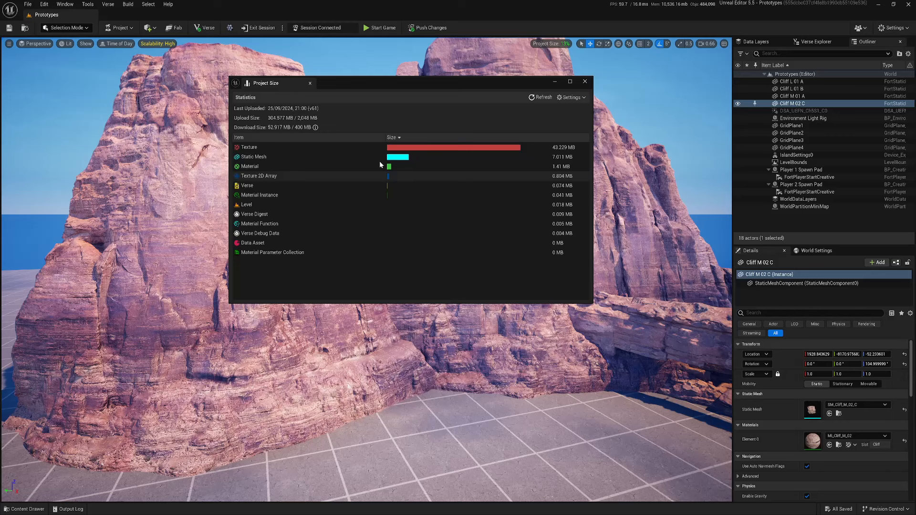
{"action": "left_click", "coordinate": [374, 148]}
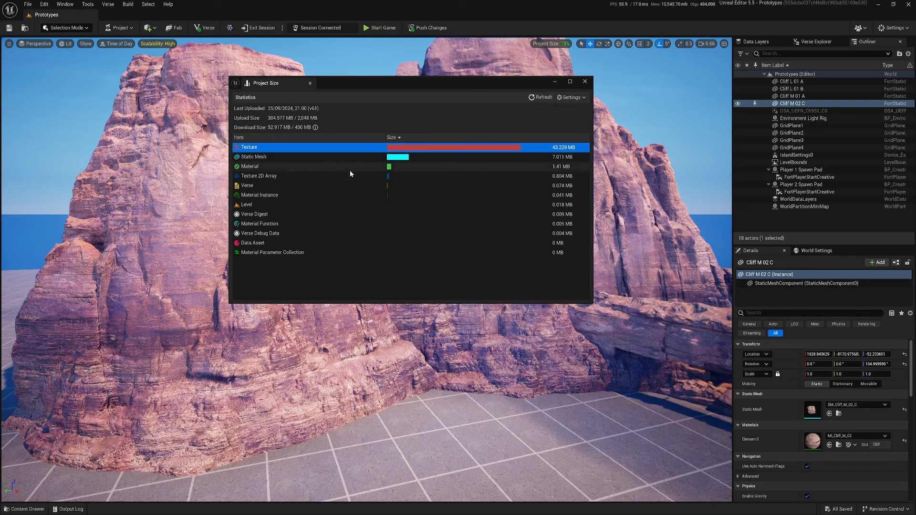
{"action": "left_click", "coordinate": [379, 159]}
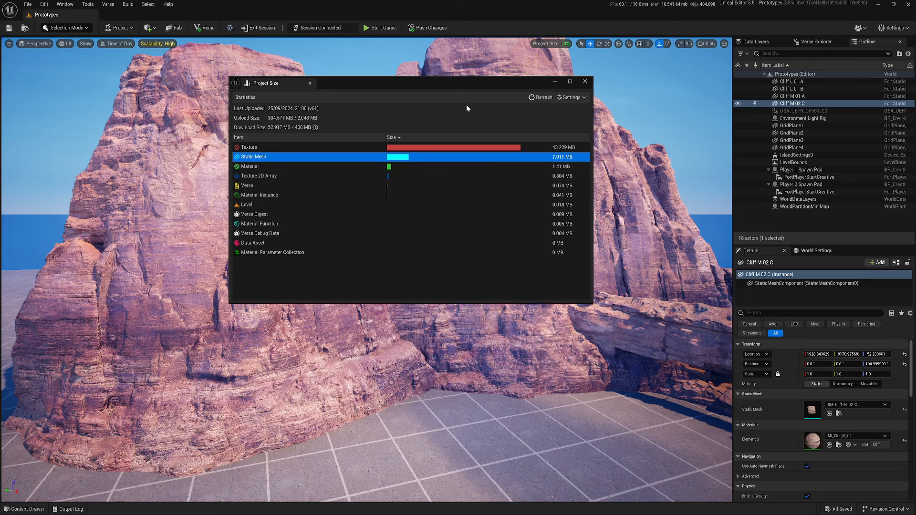
{"action": "left_click_drag", "start_coordinate": [452, 88], "coordinate": [532, 95]}
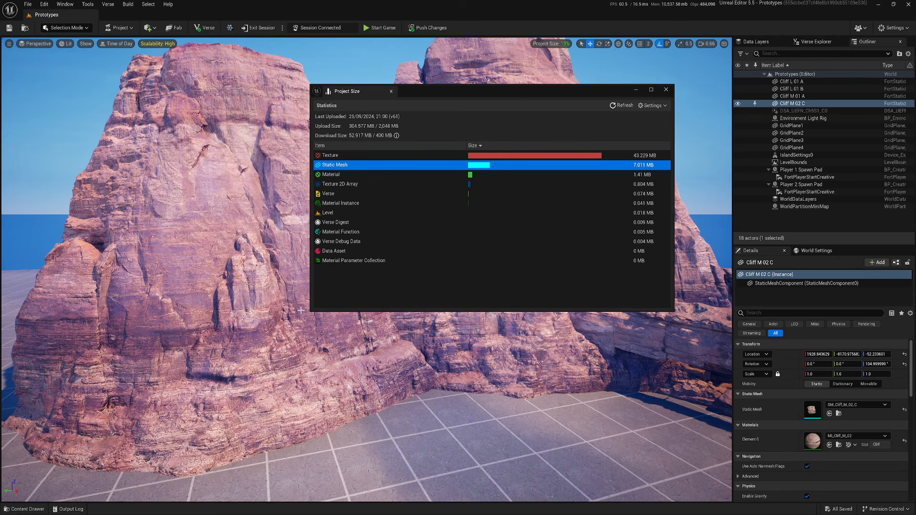
{"action": "right_click_drag", "start_coordinate": [301, 311], "coordinate": [359, 284]}
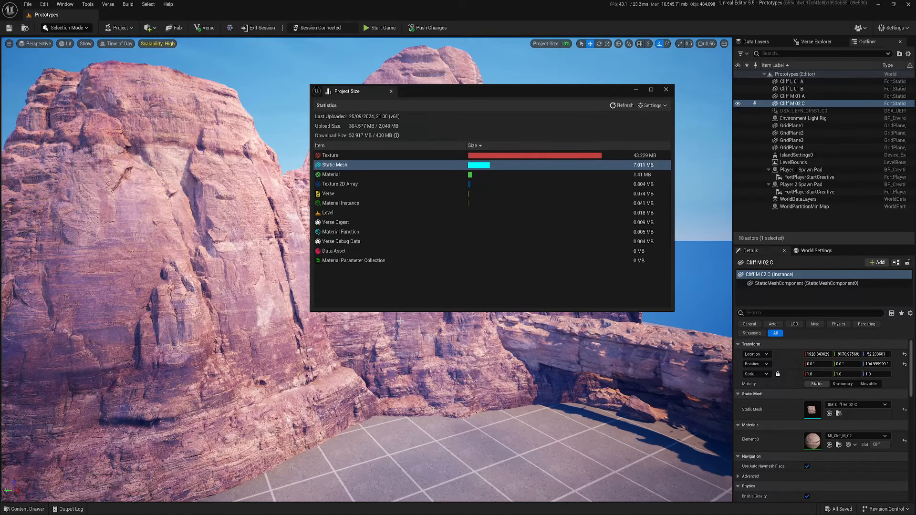
{"action": "left_click", "coordinate": [362, 165]}
{"action": "left_click", "coordinate": [365, 157]}
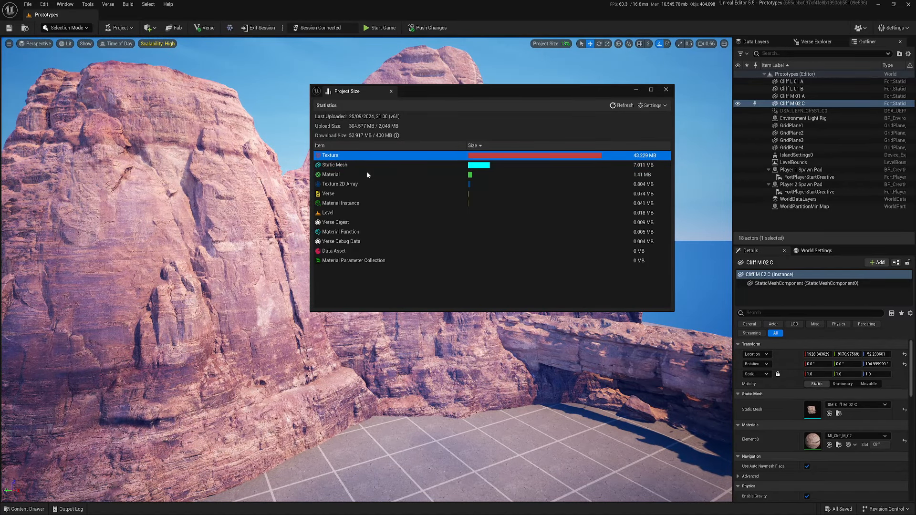
{"action": "left_click", "coordinate": [376, 164]}
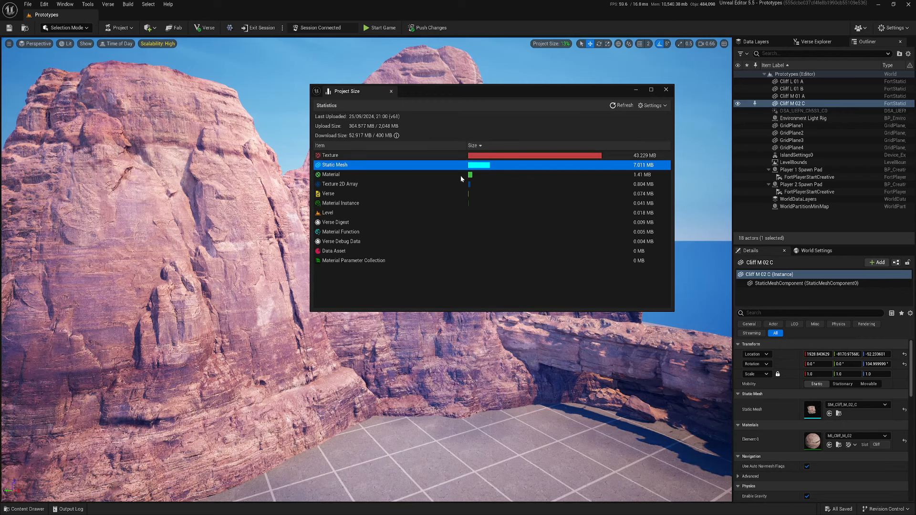
{"action": "left_click", "coordinate": [470, 156]}
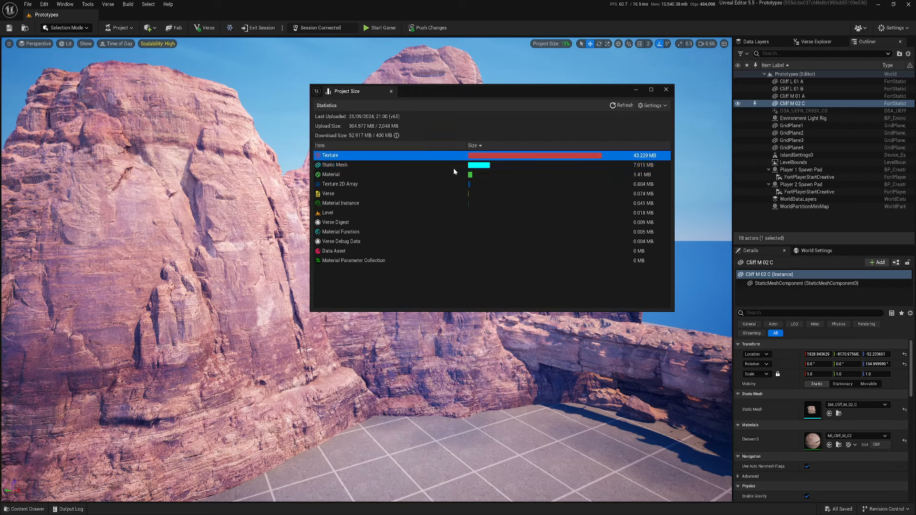
Switch the project size statistics to individual assets instead of asset types and review the list by size
{"action": "left_click", "coordinate": [653, 106]}
{"action": "left_click", "coordinate": [667, 135]}
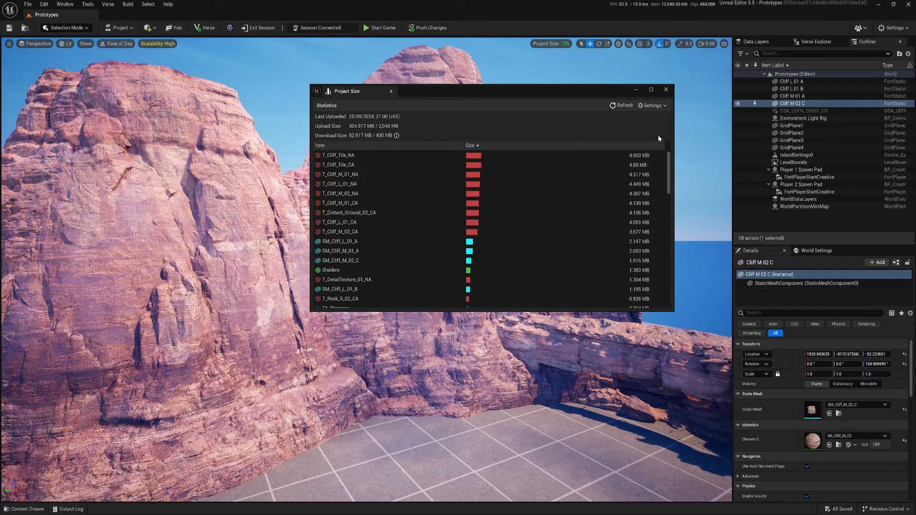
{"action": "scroll", "coordinate": [450, 253], "scroll_direction": "down", "scroll_amount": 15}
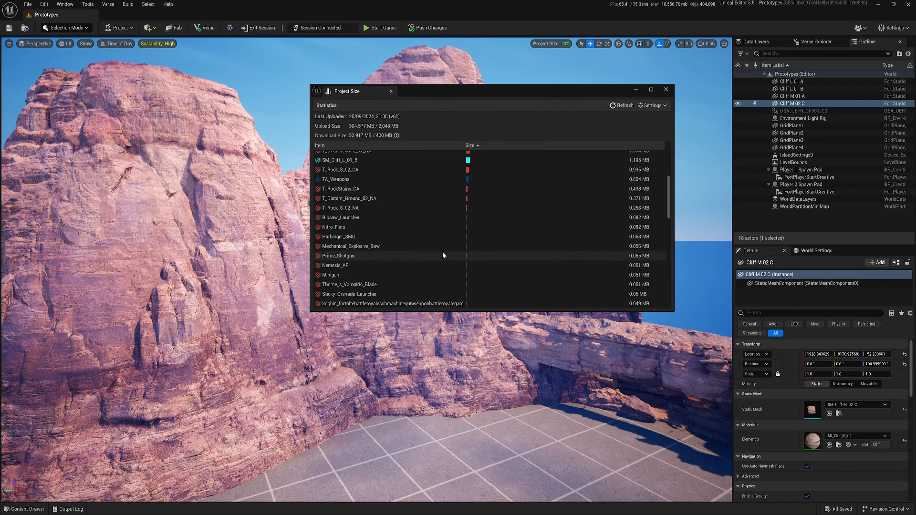
{"action": "scroll", "coordinate": [427, 256], "scroll_direction": "up", "scroll_amount": 15}
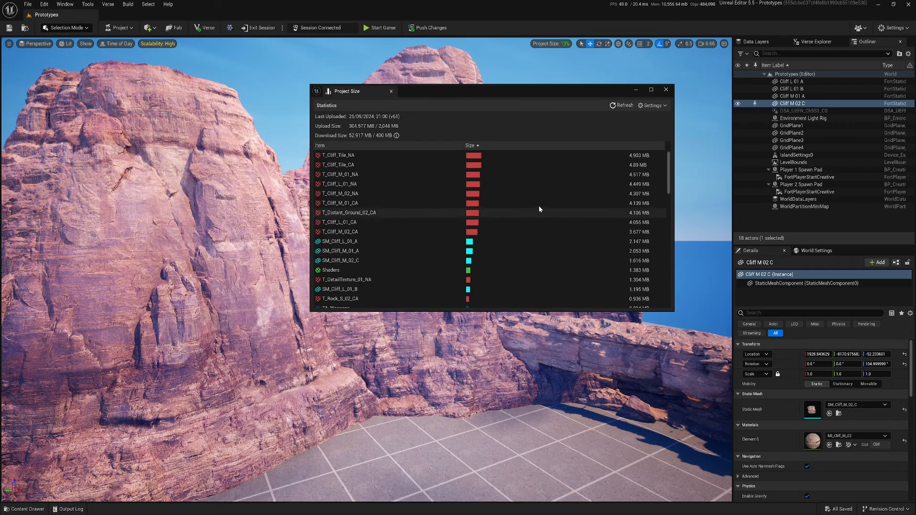
Locate the T_Cliff_Tile_NA texture in the Content Browser from the size list and open it in the texture editor
{"action": "left_click", "coordinate": [640, 157]}
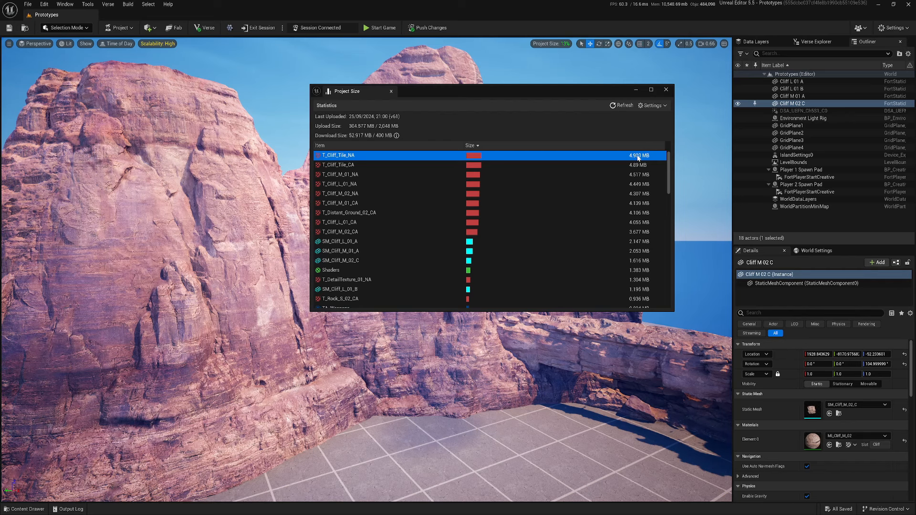
{"action": "right_click", "coordinate": [352, 156]}
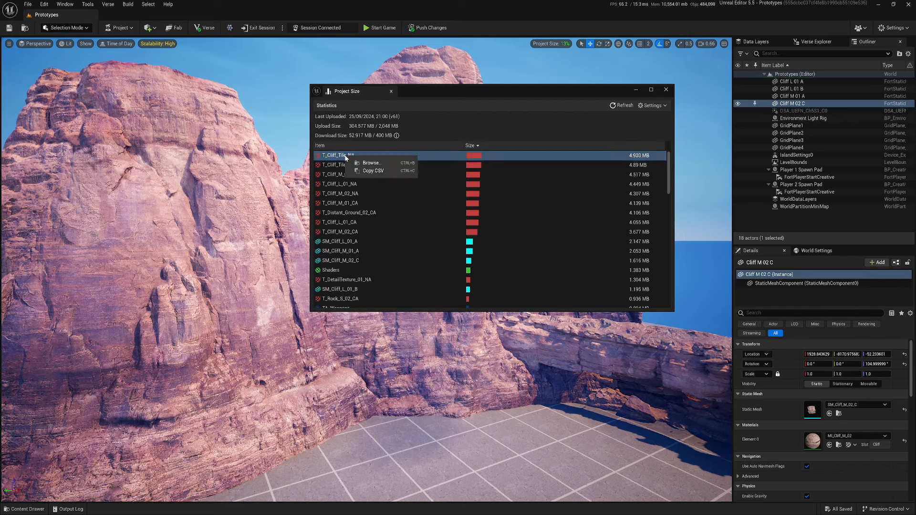
{"action": "left_click", "coordinate": [371, 163]}
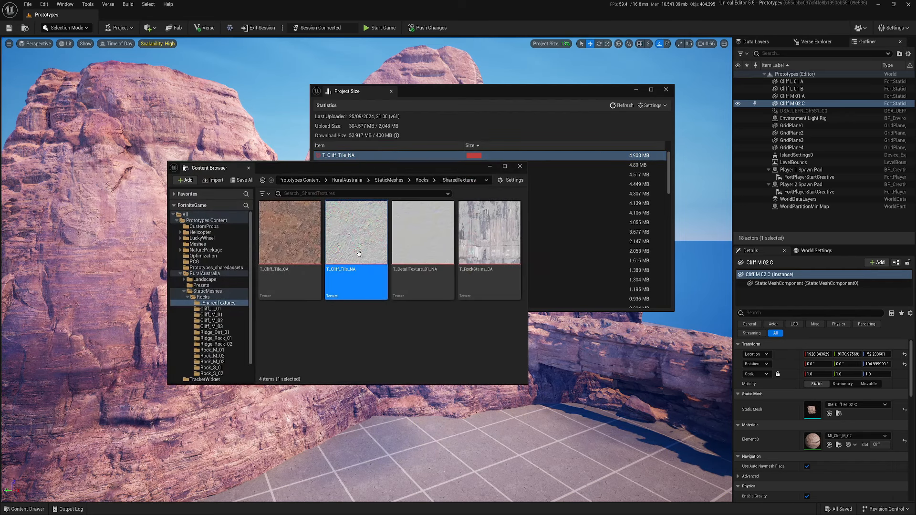
{"action": "double_click", "coordinate": [357, 234]}
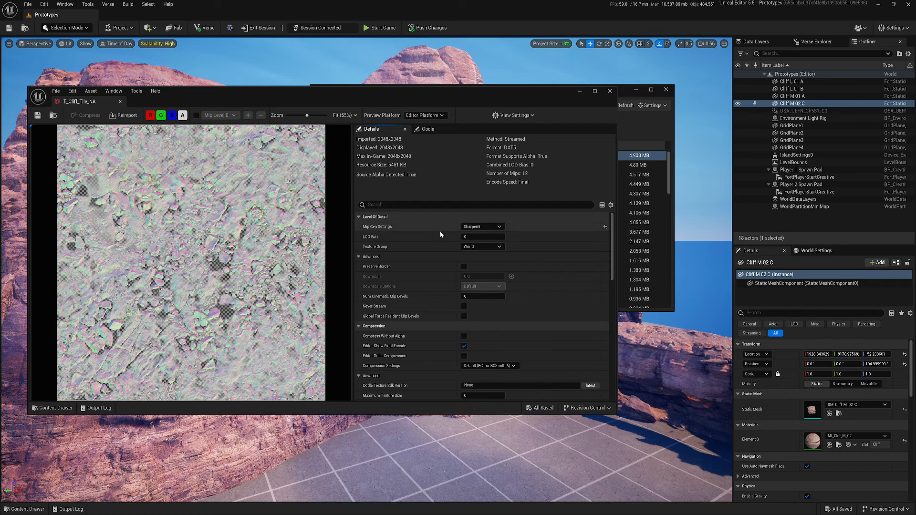
Review the texture's compression and texture settings, check T_Cliff_M_01_NA in the size list, and close the list
{"action": "scroll", "coordinate": [440, 239], "scroll_direction": "down", "scroll_amount": 6}
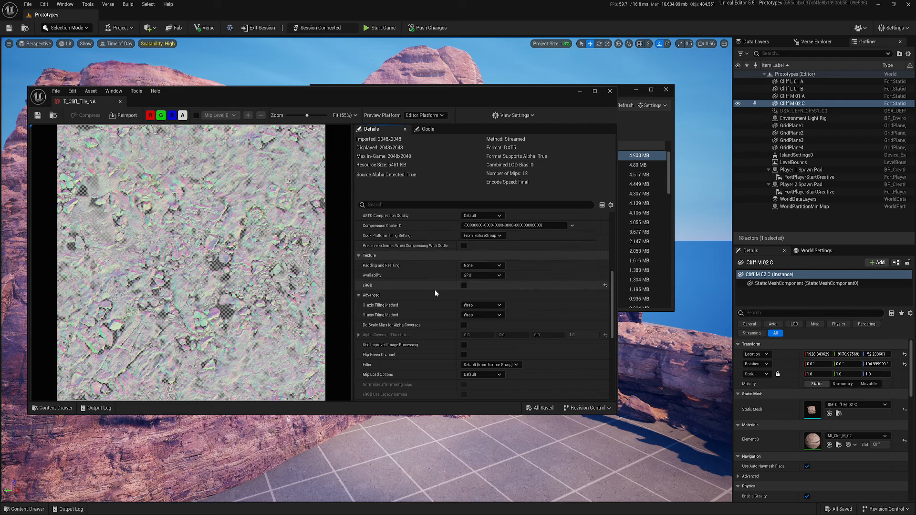
{"action": "scroll", "coordinate": [434, 289], "scroll_direction": "up", "scroll_amount": 2}
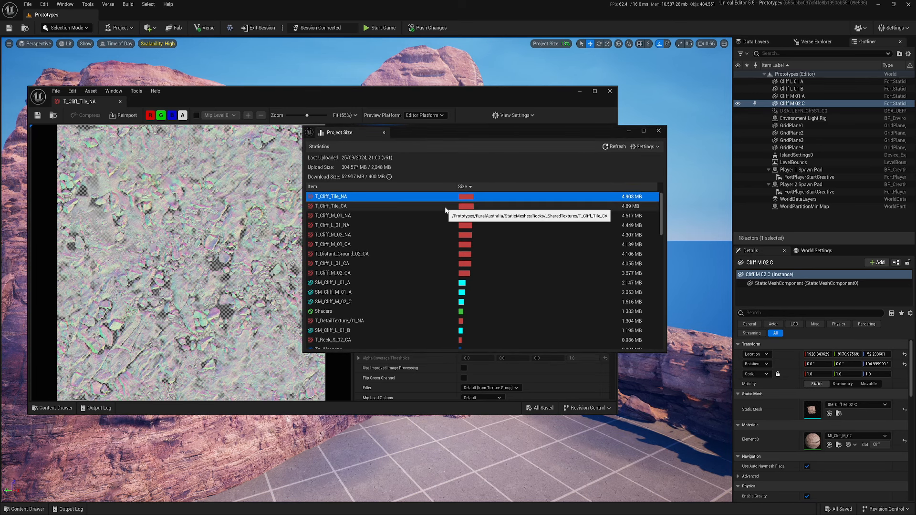
{"action": "left_click", "coordinate": [626, 217]}
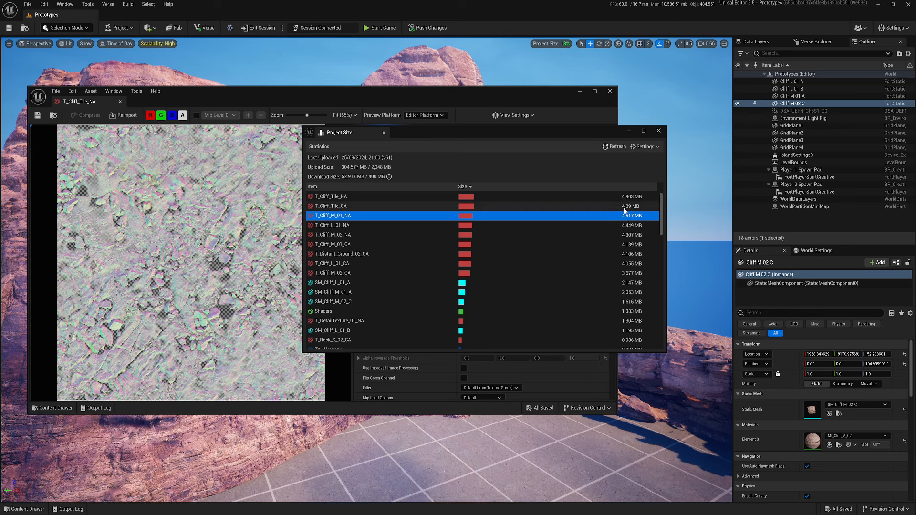
{"action": "left_click", "coordinate": [659, 131]}
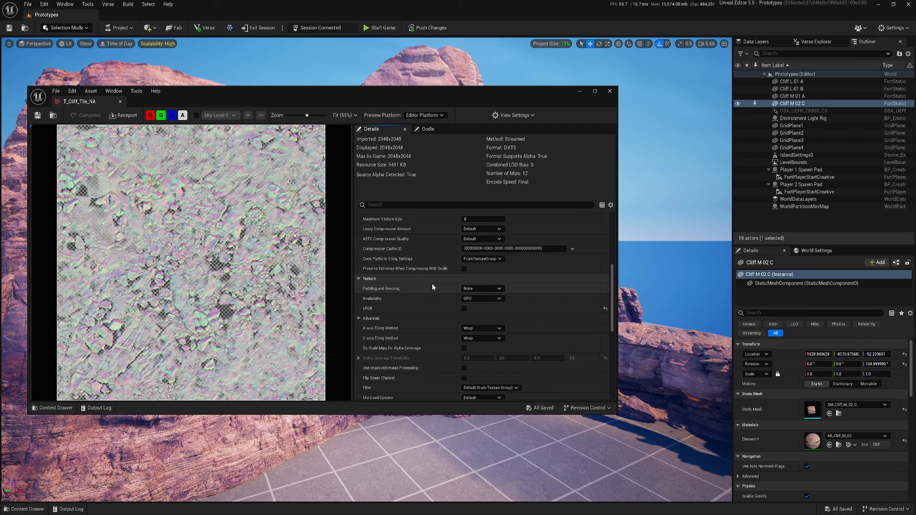
Set Padding and Resizing on T_Cliff_Tile_NA to Stretch to Power Of Two
{"action": "left_click", "coordinate": [481, 288]}
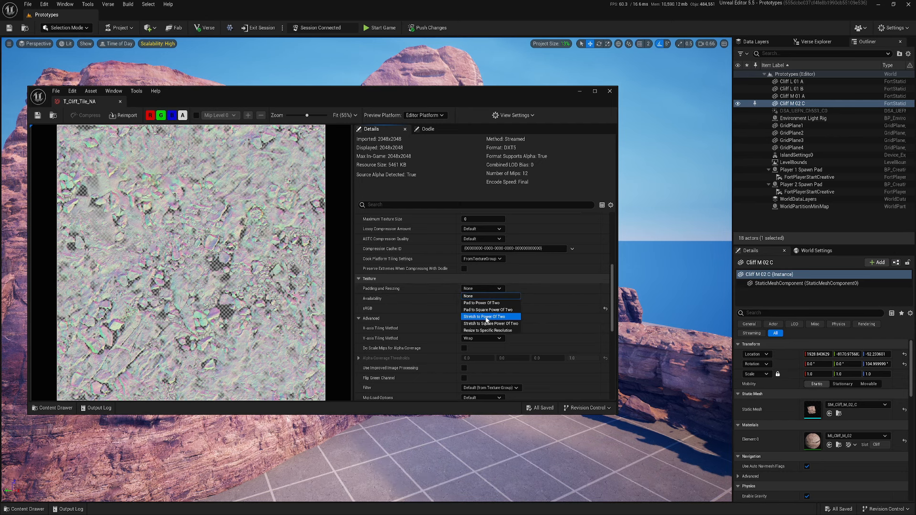
{"action": "left_click", "coordinate": [486, 316]}
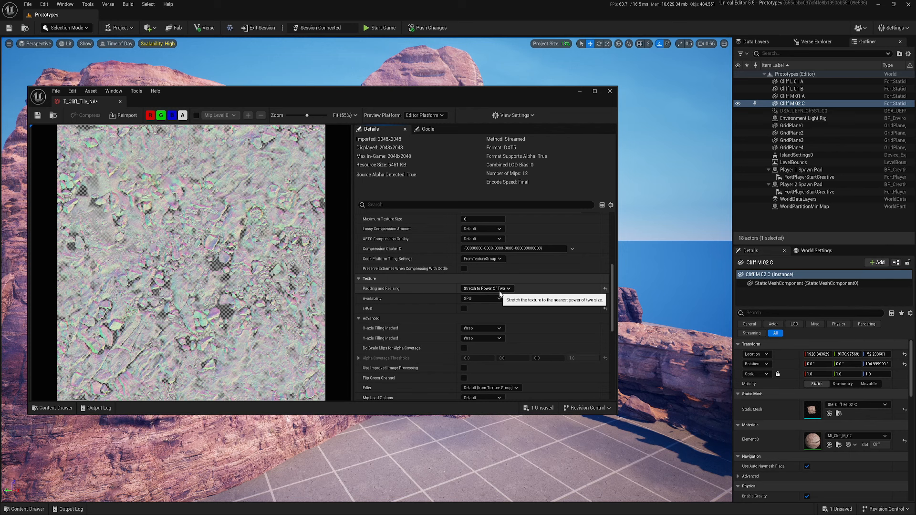
{"action": "scroll", "coordinate": [431, 291], "scroll_direction": "up", "scroll_amount": 6}
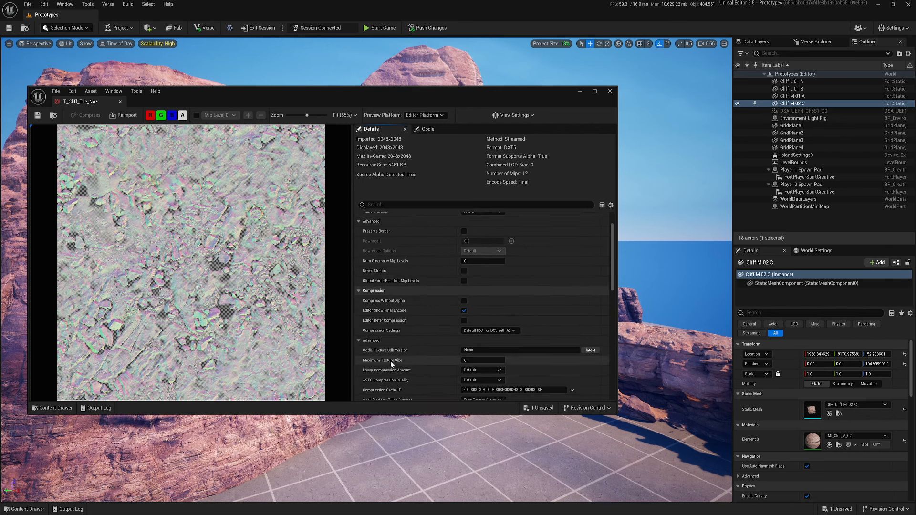
{"action": "scroll", "coordinate": [411, 354], "scroll_direction": "up", "scroll_amount": 2}
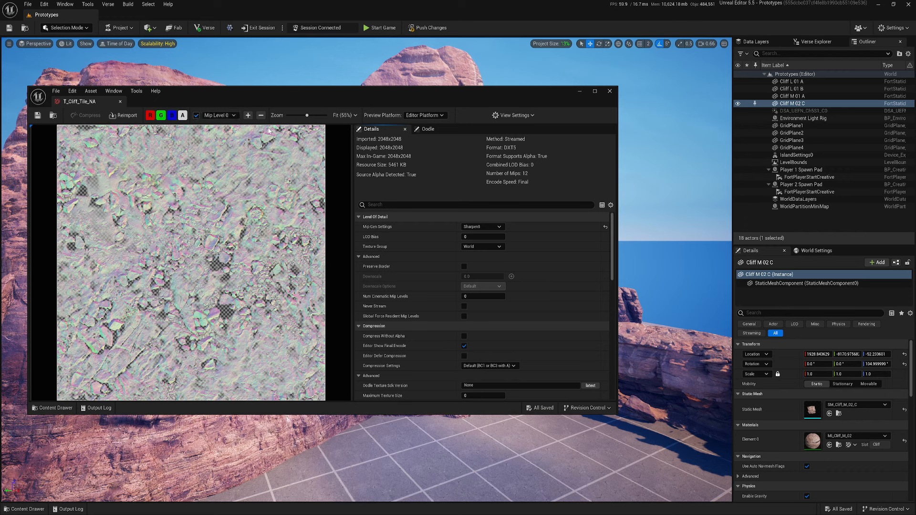
Preview mip levels 1, 2 and 3 of T_Cliff_Tile_NA to compare their displayed resolutions, and switch the mip level preview off
{"action": "left_click", "coordinate": [219, 115]}
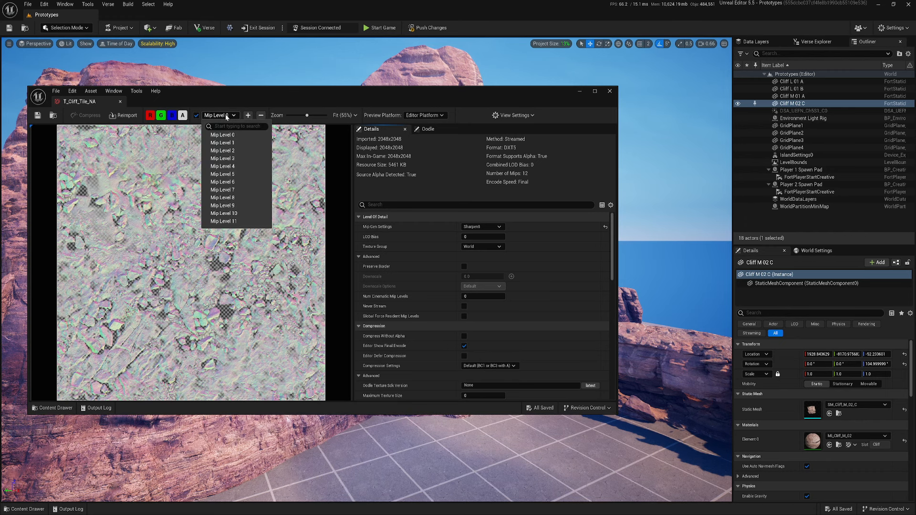
{"action": "left_click", "coordinate": [237, 143]}
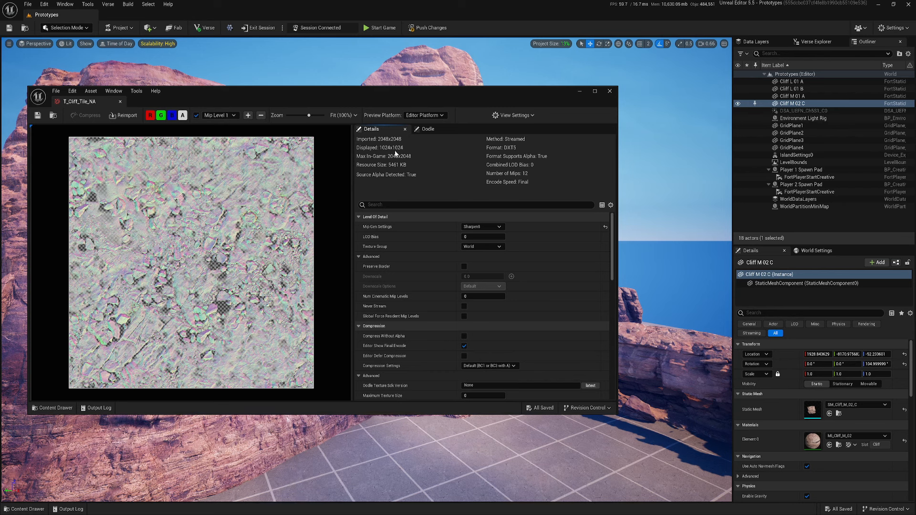
{"action": "left_click", "coordinate": [236, 116]}
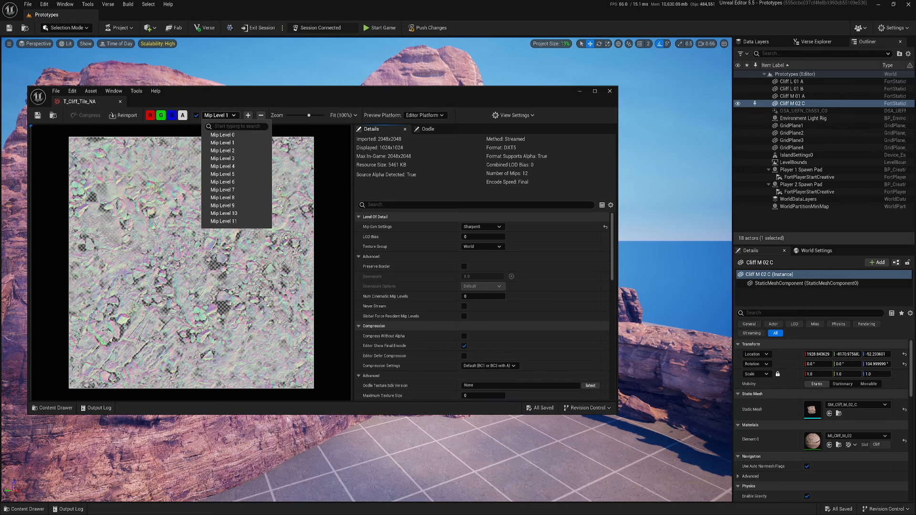
{"action": "left_click", "coordinate": [237, 153]}
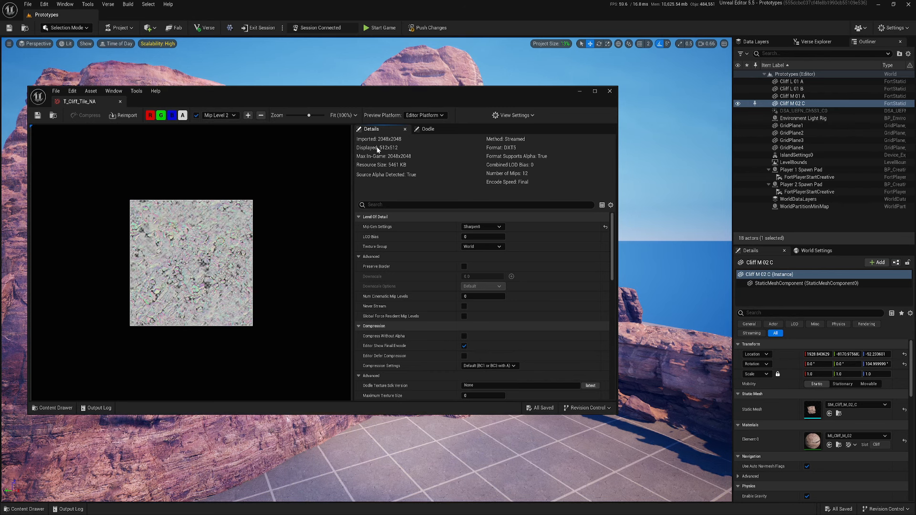
{"action": "left_click", "coordinate": [225, 116]}
{"action": "left_click", "coordinate": [241, 163]}
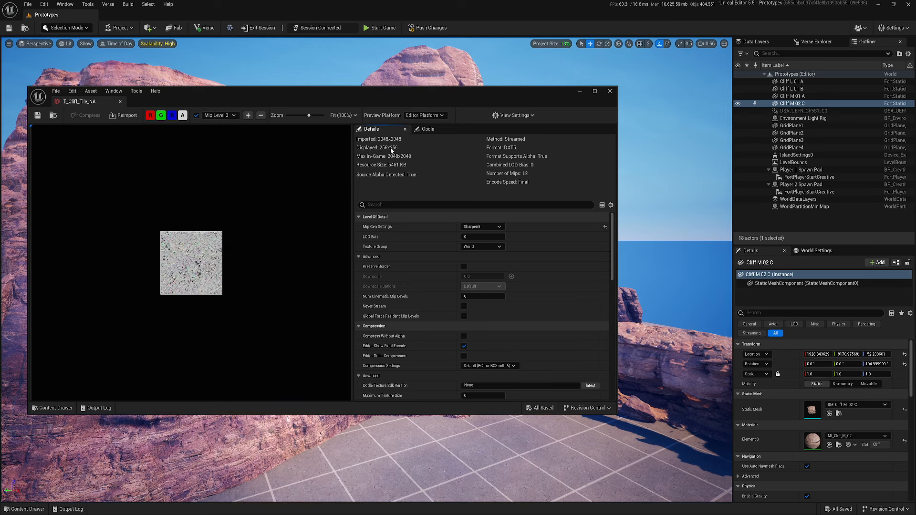
{"action": "left_click", "coordinate": [232, 116]}
{"action": "left_click", "coordinate": [197, 115]}
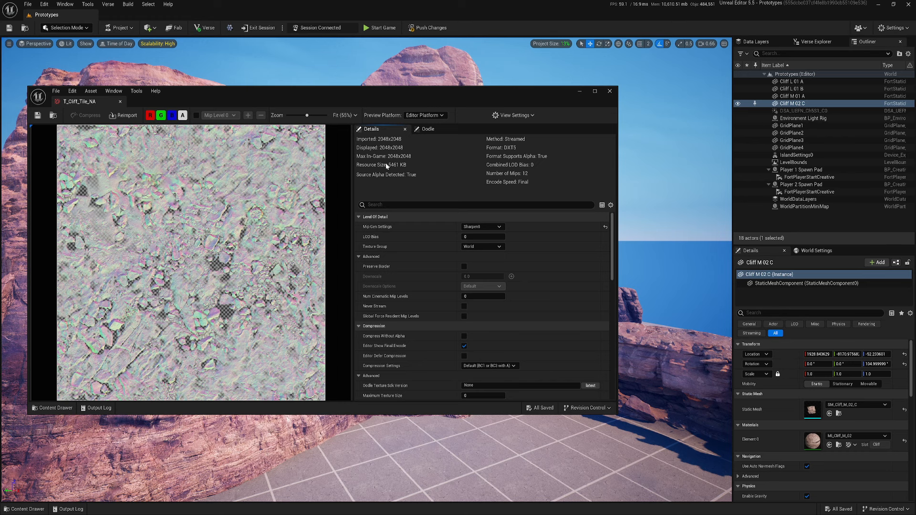
Try NoMipmaps as the texture's Mip Gen Settings, checking its effect on resource size, and set it to Sharpen3
{"action": "left_click", "coordinate": [488, 226]}
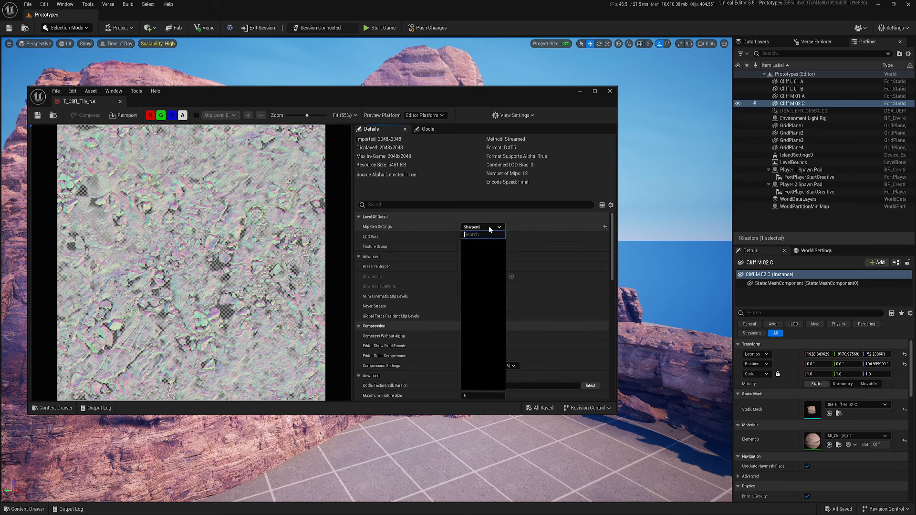
{"action": "left_click", "coordinate": [474, 331]}
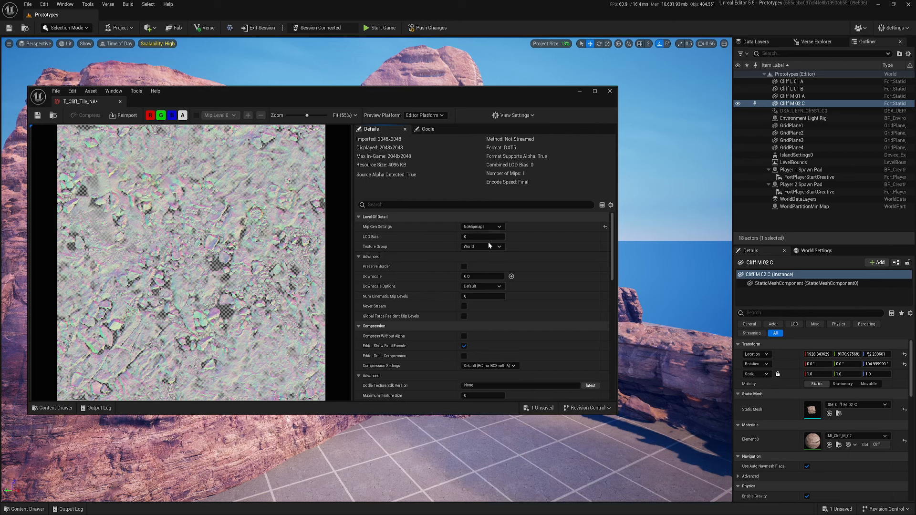
{"action": "left_click", "coordinate": [482, 228]}
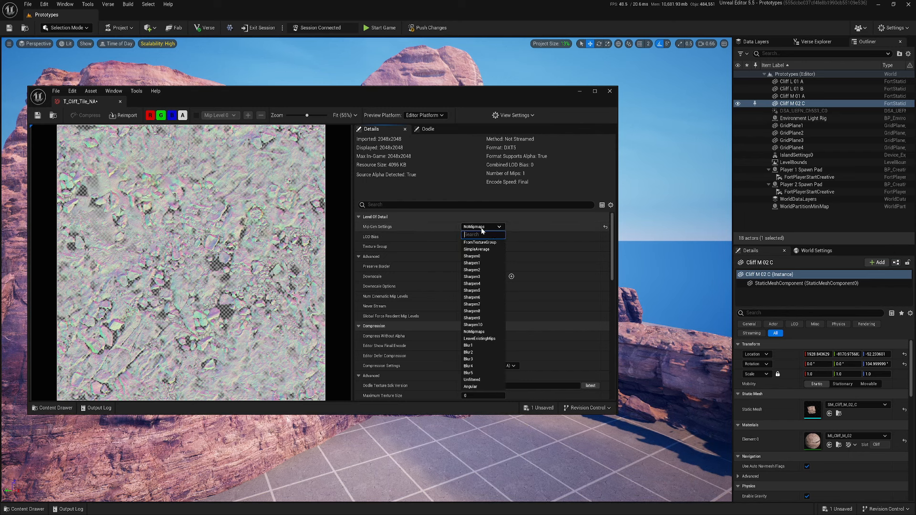
{"action": "left_click", "coordinate": [473, 277]}
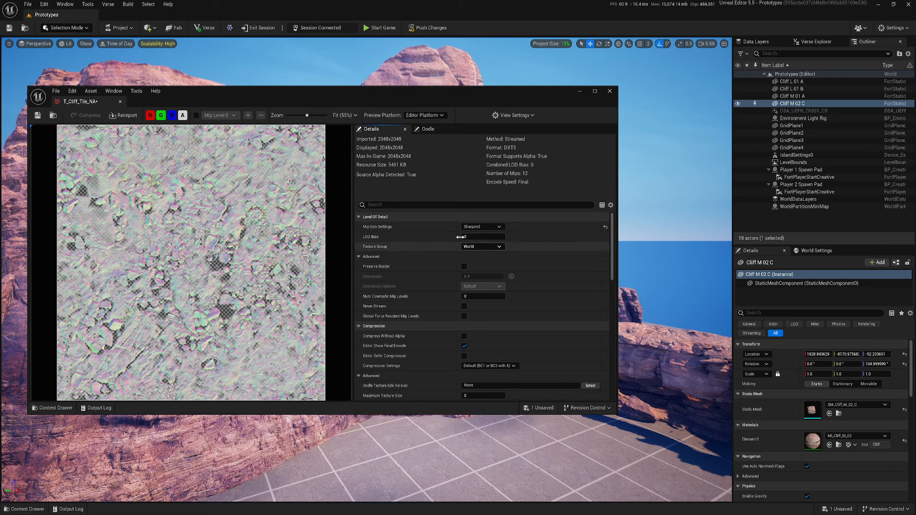
Examine the T_Cliff_Tile_NA preview at close range for compression detail and review its compression and sRGB settings
{"action": "scroll", "coordinate": [417, 294], "scroll_direction": "down", "scroll_amount": 3}
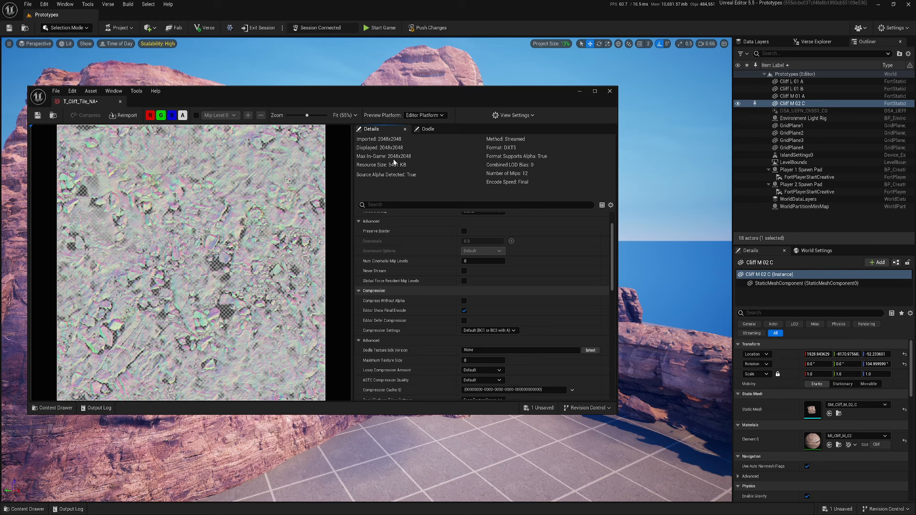
{"action": "left_click", "coordinate": [475, 331]}
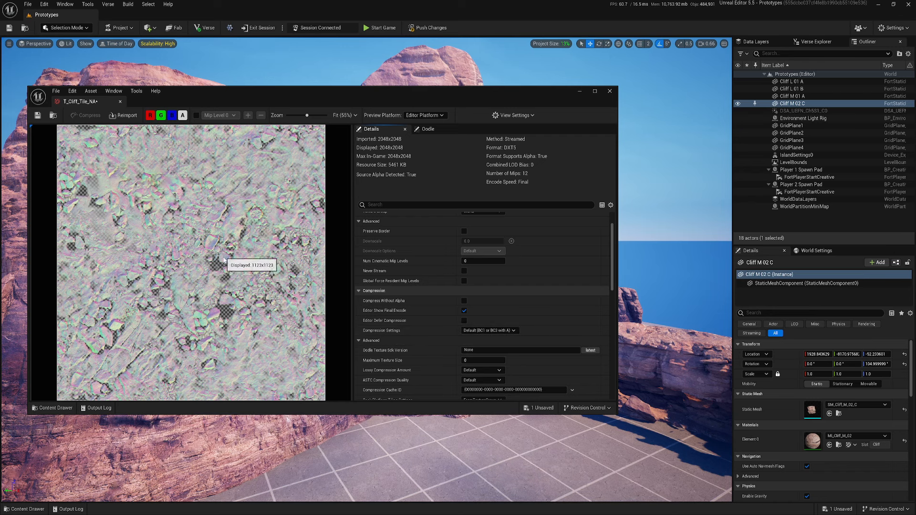
{"action": "scroll", "coordinate": [211, 266], "scroll_direction": "up", "scroll_amount": 6}
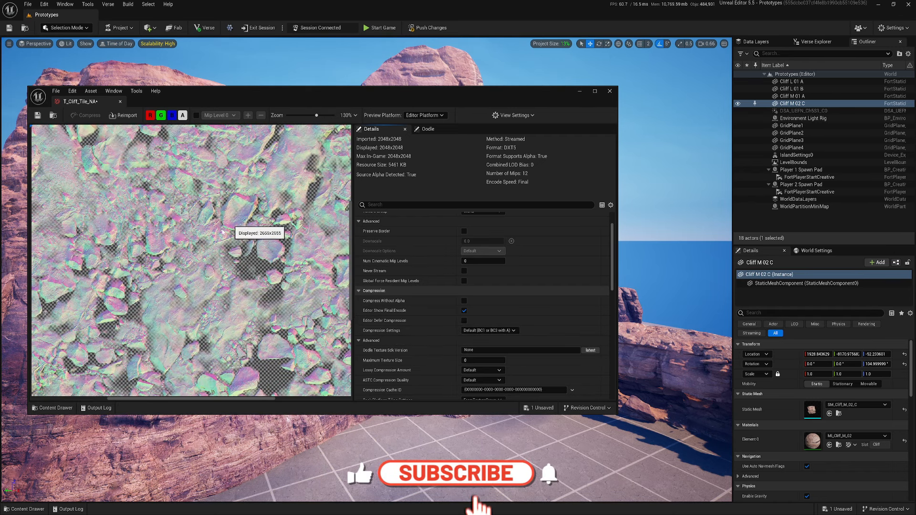
{"action": "scroll", "coordinate": [225, 243], "scroll_direction": "up", "scroll_amount": 3}
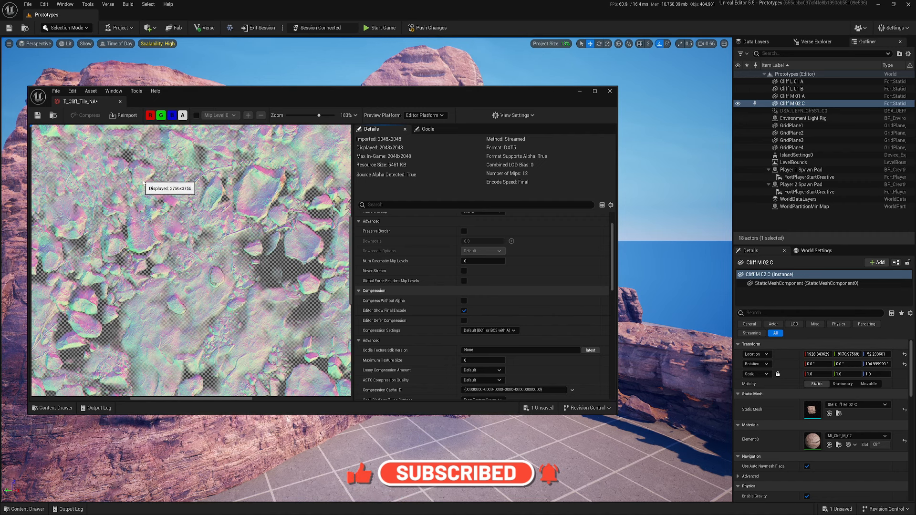
{"action": "scroll", "coordinate": [202, 197], "scroll_direction": "down", "scroll_amount": 3}
{"action": "scroll", "coordinate": [202, 197], "scroll_direction": "down", "scroll_amount": 1}
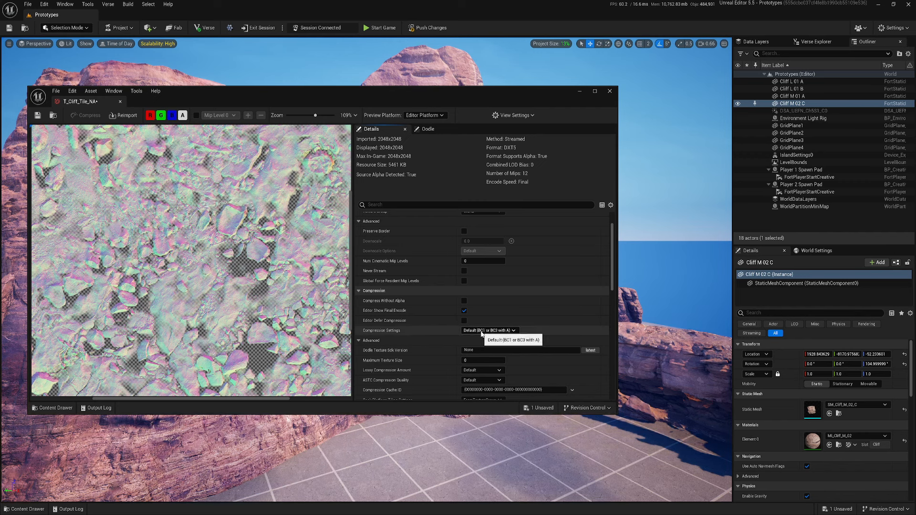
{"action": "scroll", "coordinate": [212, 292], "scroll_direction": "down", "scroll_amount": 5}
{"action": "scroll", "coordinate": [212, 293], "scroll_direction": "up", "scroll_amount": 2}
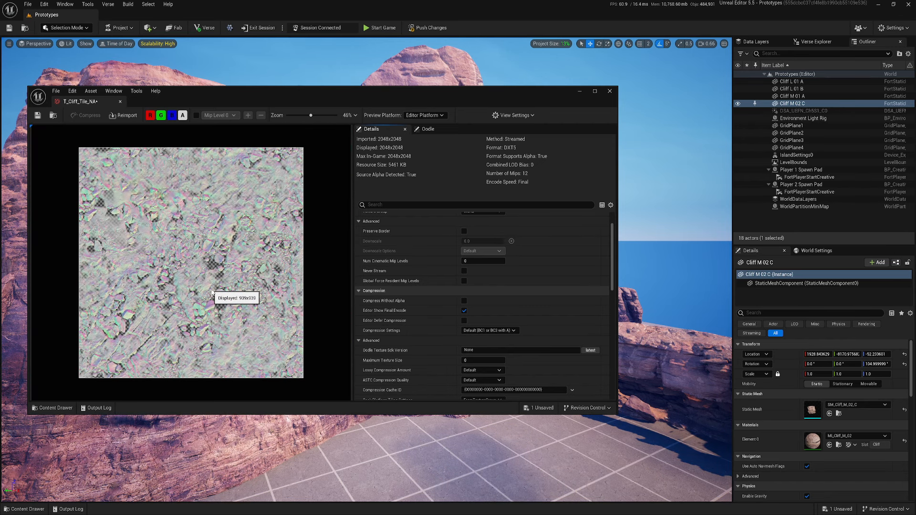
{"action": "scroll", "coordinate": [212, 293], "scroll_direction": "down", "scroll_amount": 1}
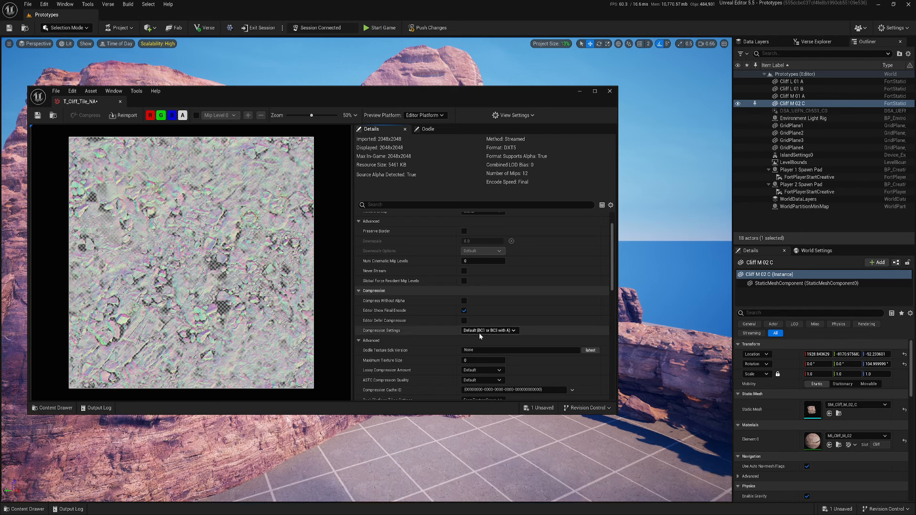
{"action": "scroll", "coordinate": [447, 330], "scroll_direction": "down", "scroll_amount": 3}
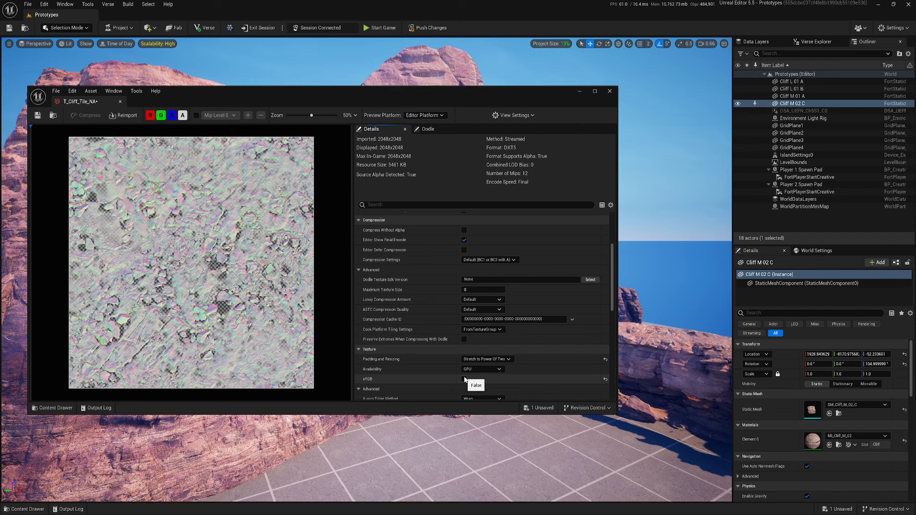
{"action": "scroll", "coordinate": [432, 367], "scroll_direction": "up", "scroll_amount": 3}
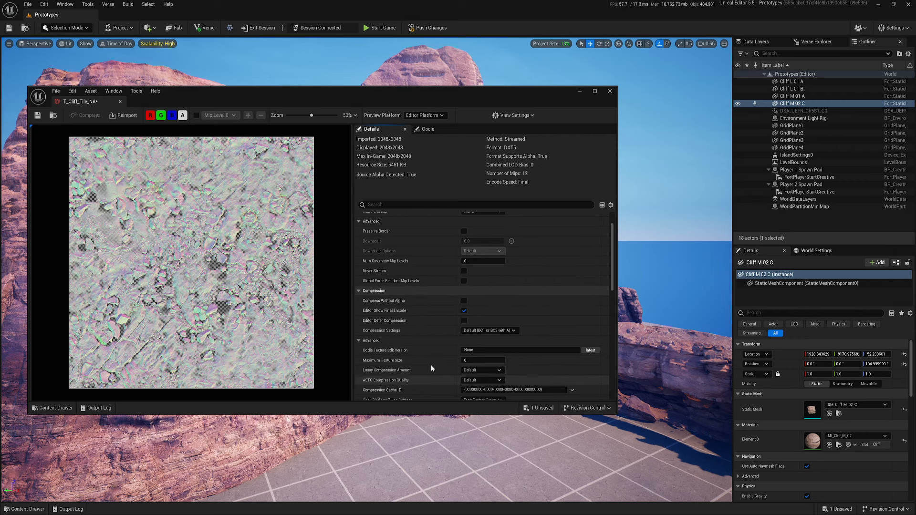
{"action": "scroll", "coordinate": [431, 367], "scroll_direction": "up", "scroll_amount": 2}
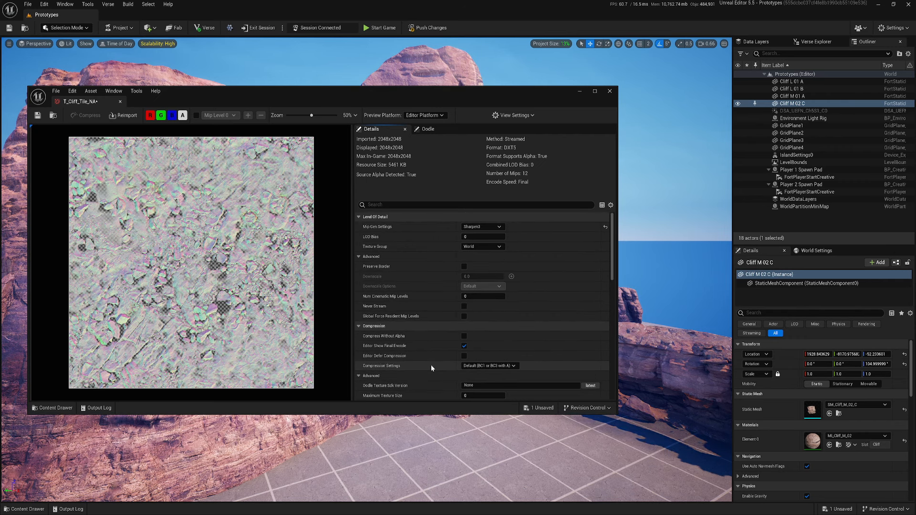
Try the UserInterface2D (RGBA8) compression on the texture and restore Default (BC1 or BC3 with A)
{"action": "left_click", "coordinate": [480, 367]}
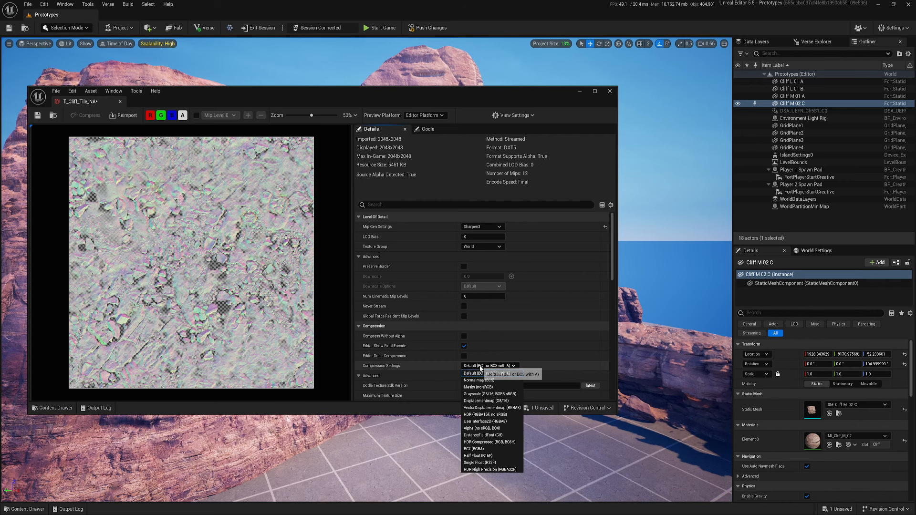
{"action": "left_click", "coordinate": [485, 422]}
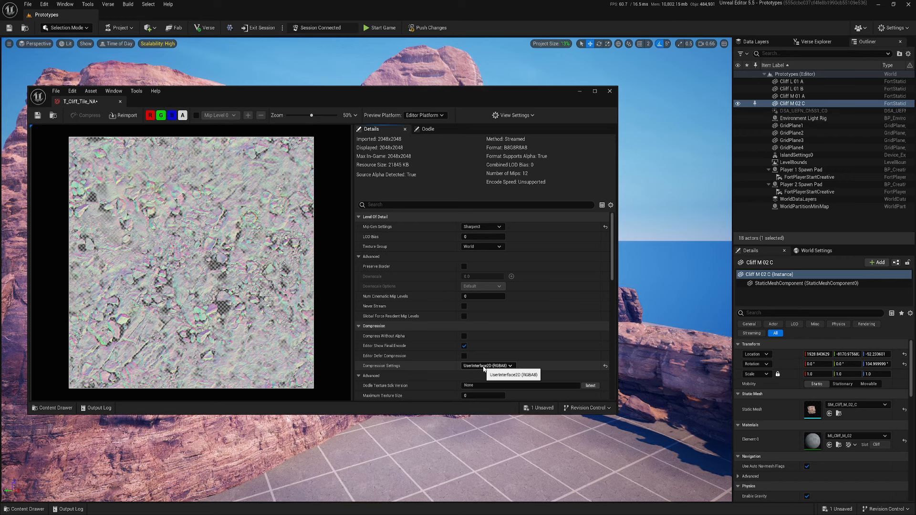
{"action": "left_click", "coordinate": [491, 366]}
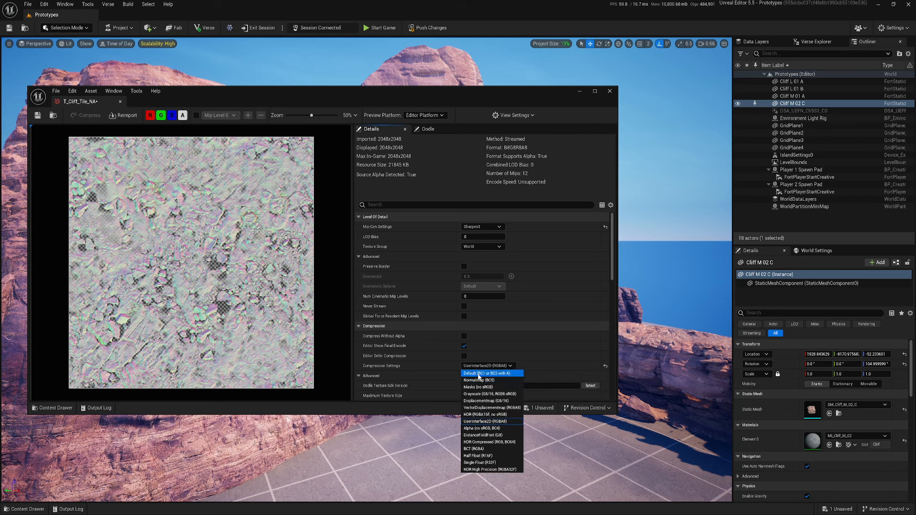
{"action": "left_click", "coordinate": [477, 373]}
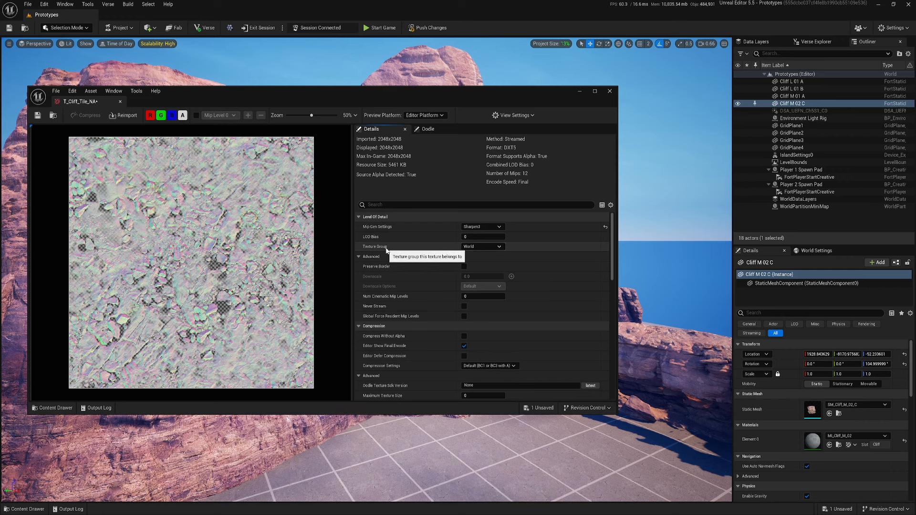
Try a UI texture configuration with Texture Group UI, Never Stream enabled and NoMipmaps, and look through the compression options
{"action": "left_click", "coordinate": [484, 247]}
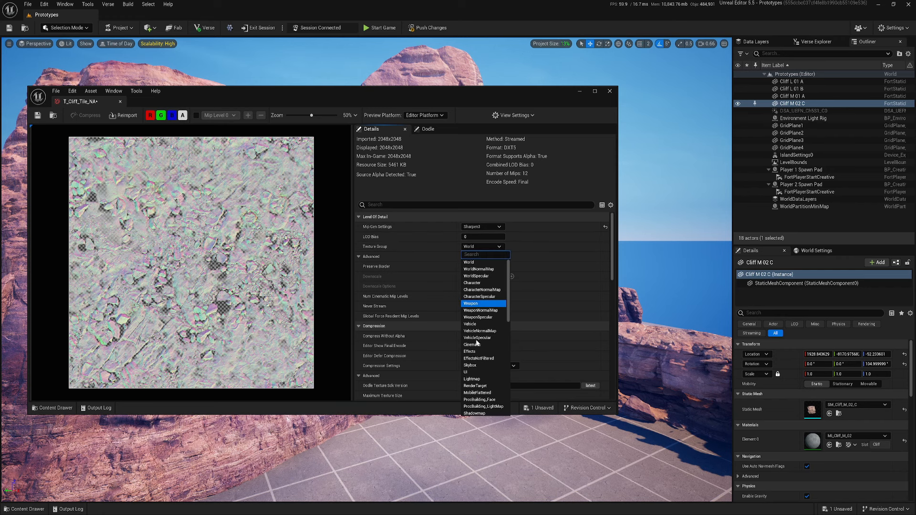
{"action": "left_click", "coordinate": [478, 372]}
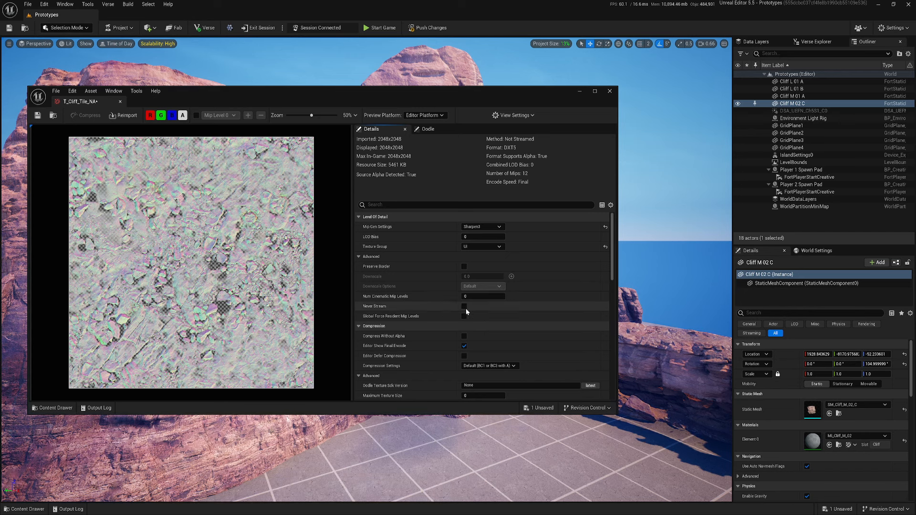
{"action": "left_click", "coordinate": [483, 227]}
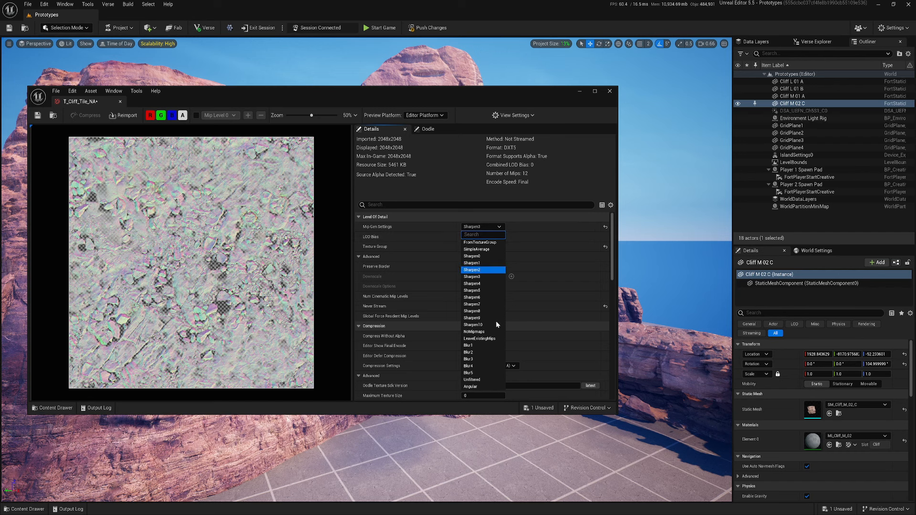
{"action": "left_click", "coordinate": [480, 333]}
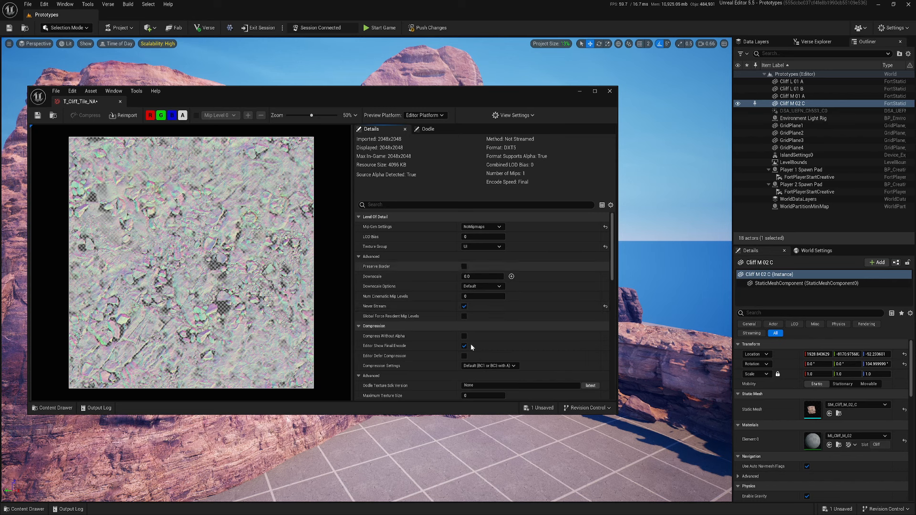
{"action": "left_click", "coordinate": [485, 366]}
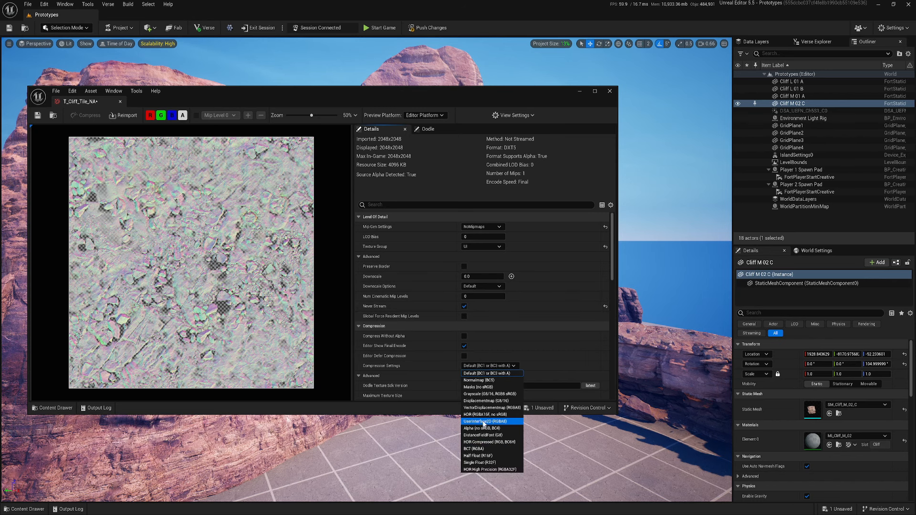
{"action": "left_click", "coordinate": [528, 304]}
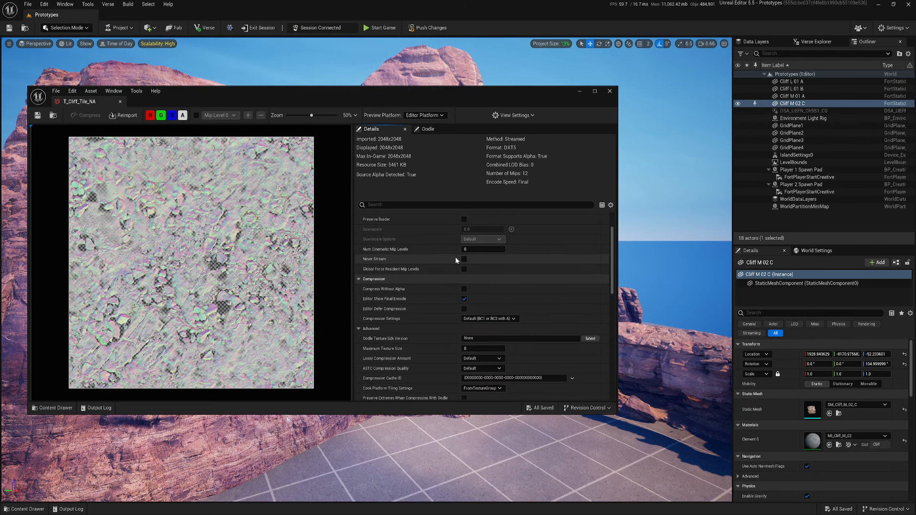
Set the LOD Bias of T_Cliff_Tile_NA to 1 to reduce its in-game resolution
{"action": "scroll", "coordinate": [455, 257], "scroll_direction": "down", "scroll_amount": 1}
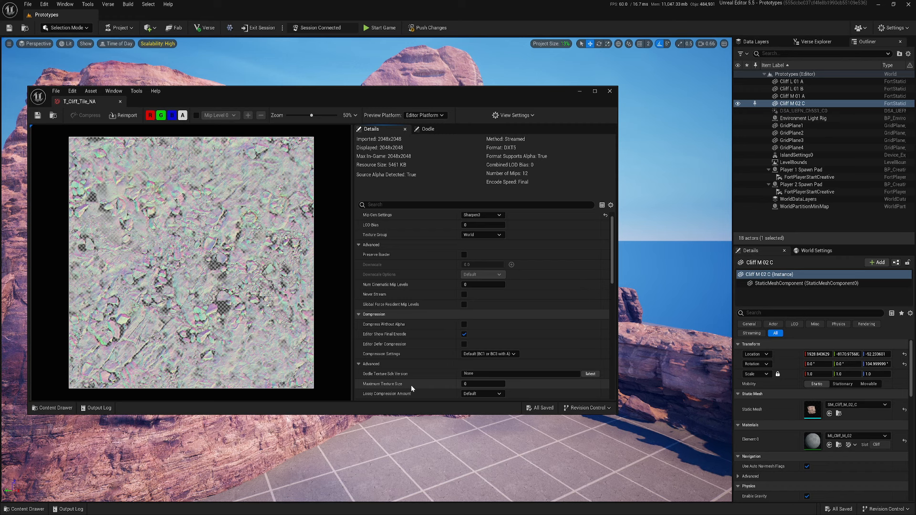
{"action": "scroll", "coordinate": [452, 225], "scroll_direction": "up", "scroll_amount": 1}
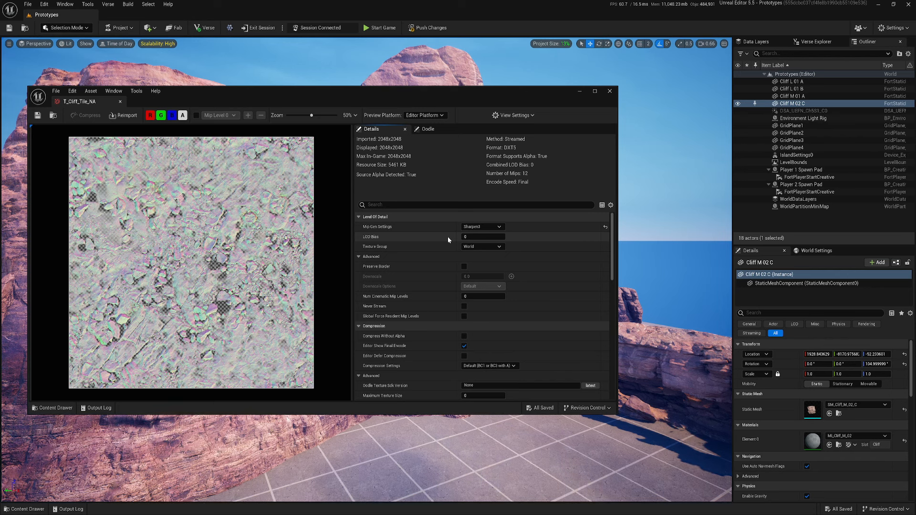
{"action": "left_click", "coordinate": [482, 237]}
{"action": "type", "text": "1"}
{"action": "key", "text": "Return"}
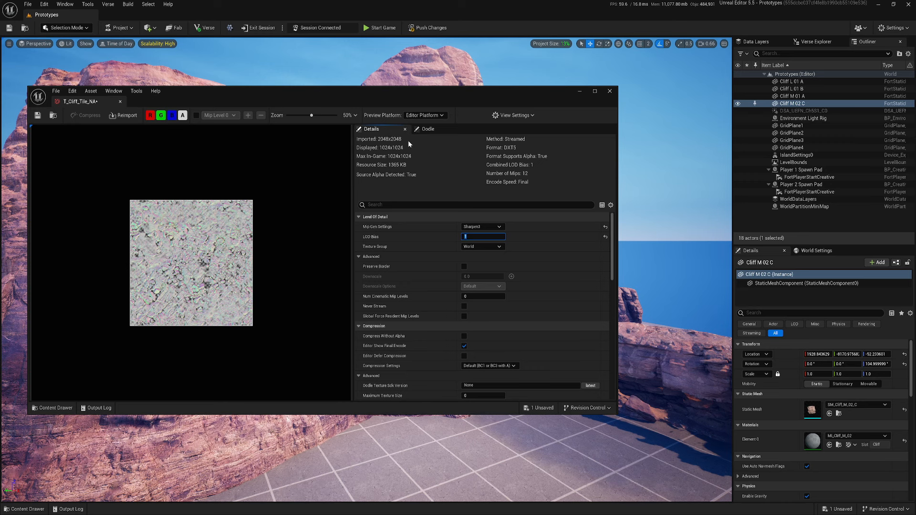
Open the project size statistics and place the window clear of the texture's resolution and size information
{"action": "left_click", "coordinate": [553, 43]}
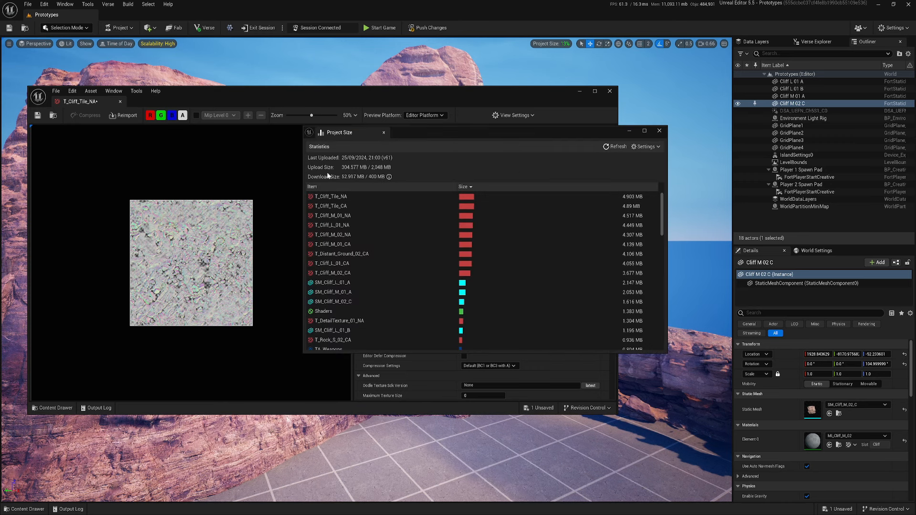
{"action": "left_click_drag", "start_coordinate": [432, 132], "coordinate": [633, 141]}
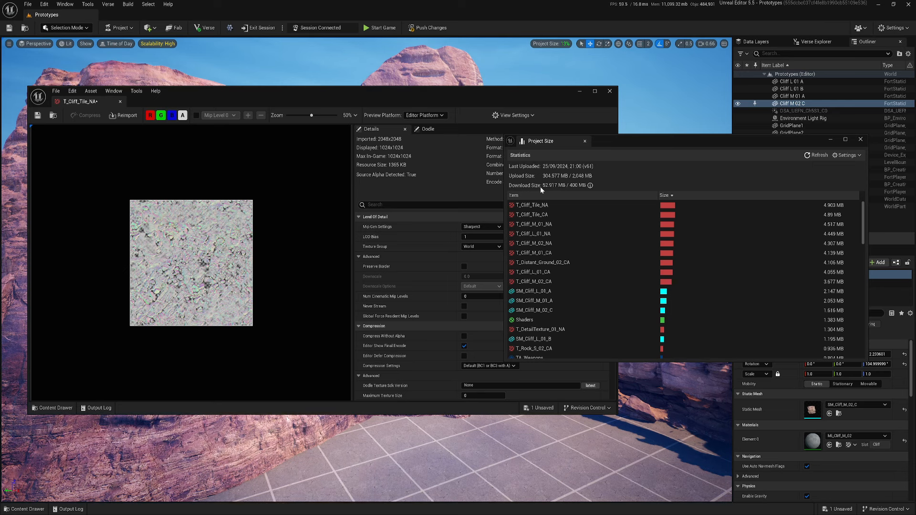
Close the project size statistics, then try an LOD Bias of 2 on T_Cliff_Tile_NA and reset it to 0
{"action": "left_click", "coordinate": [860, 139]}
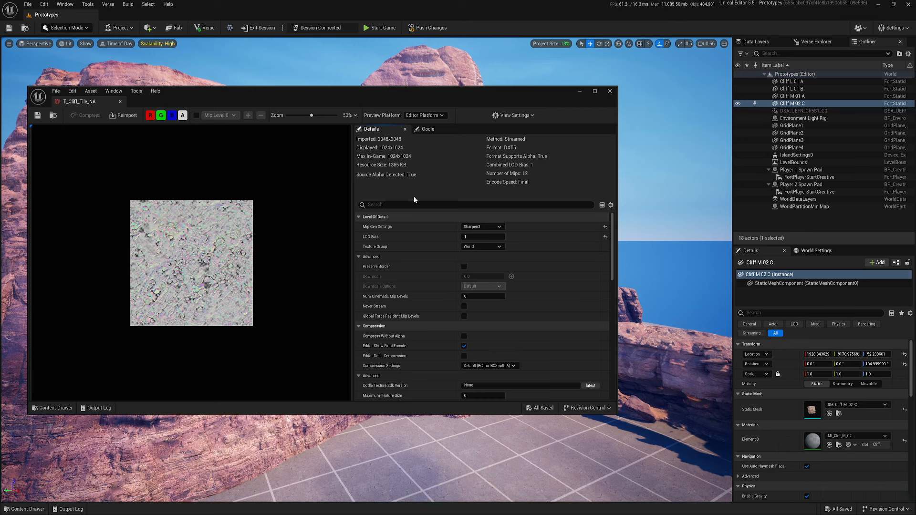
{"action": "left_click", "coordinate": [479, 236]}
{"action": "type", "text": "2"}
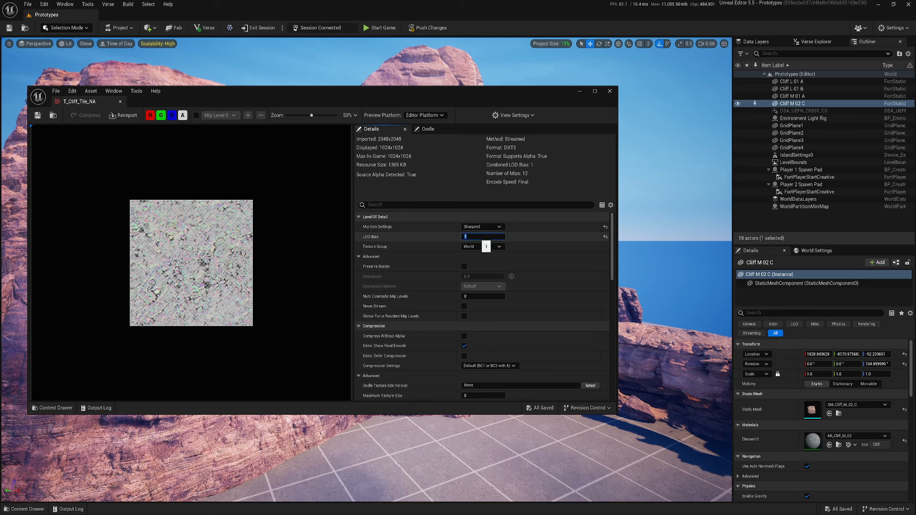
{"action": "key", "text": "Return"}
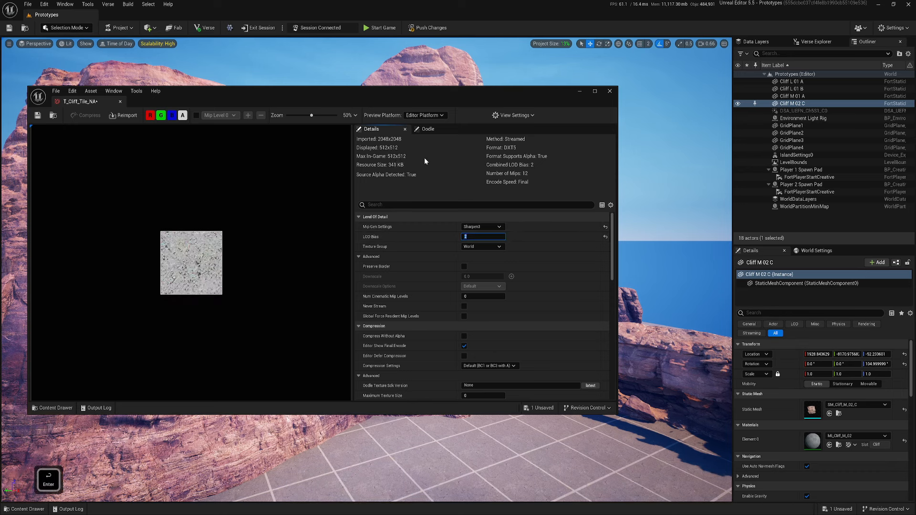
{"action": "type", "text": "0"}
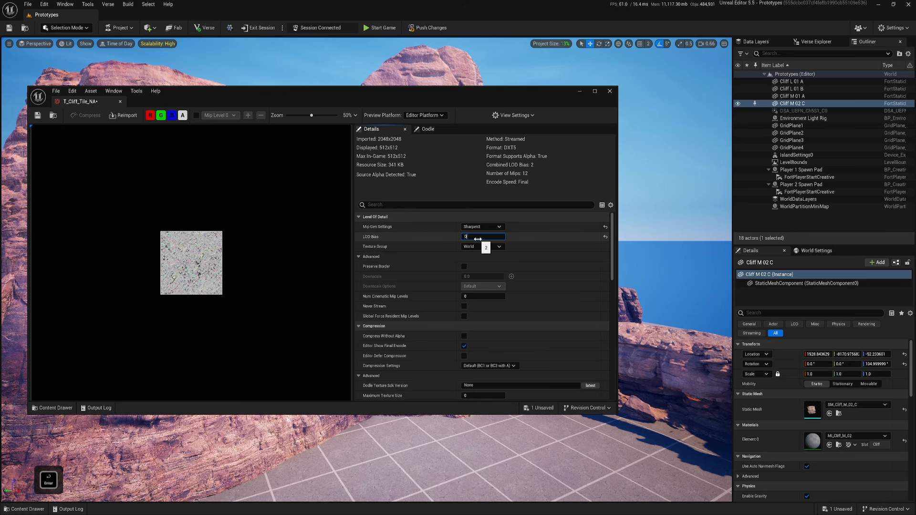
{"action": "key", "text": "Return"}
Try Maximum Texture Size values of 512 and 256 on T_Cliff_Tile_NA and settle on 1024
{"action": "scroll", "coordinate": [429, 282], "scroll_direction": "down", "scroll_amount": 1}
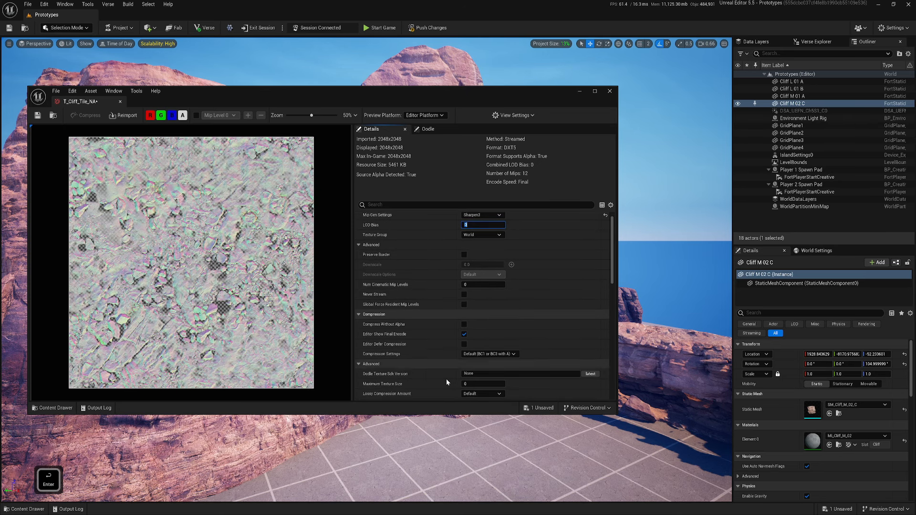
{"action": "left_click", "coordinate": [483, 384]}
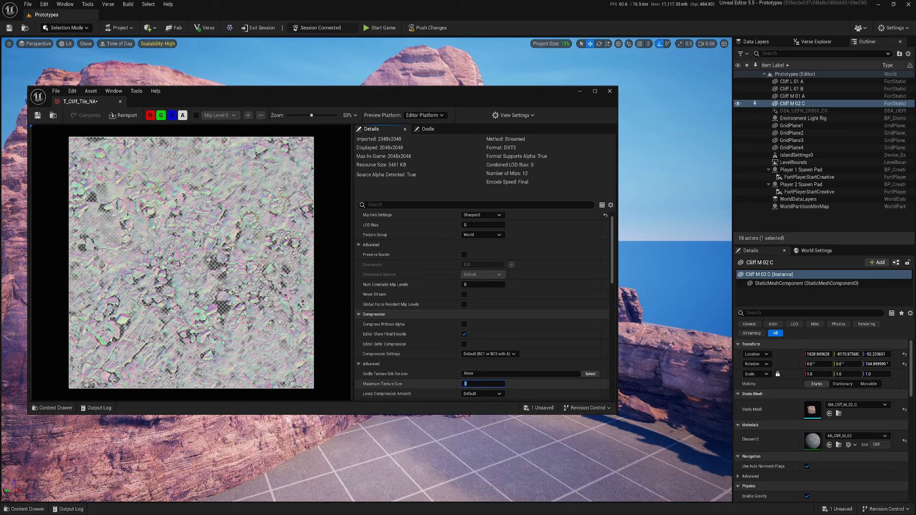
{"action": "type", "text": "512"}
{"action": "key", "text": "Return"}
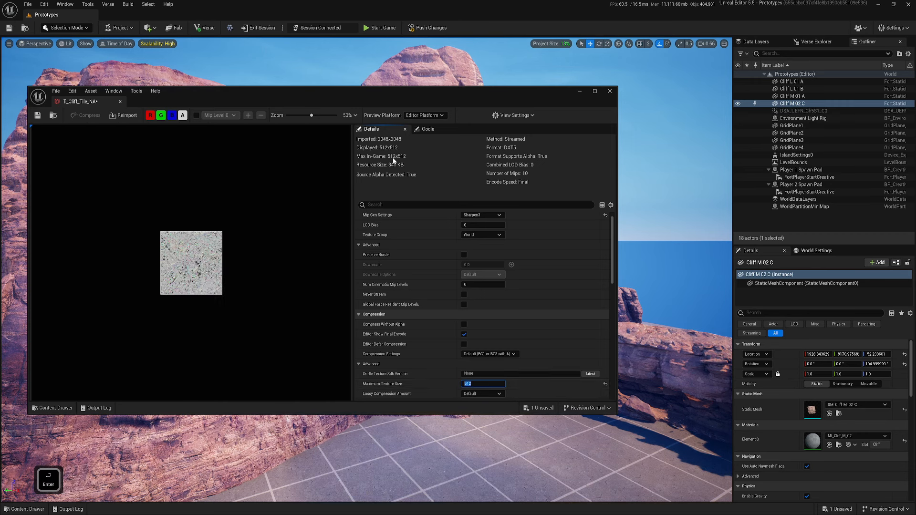
{"action": "type", "text": "256"}
{"action": "key", "text": "Return"}
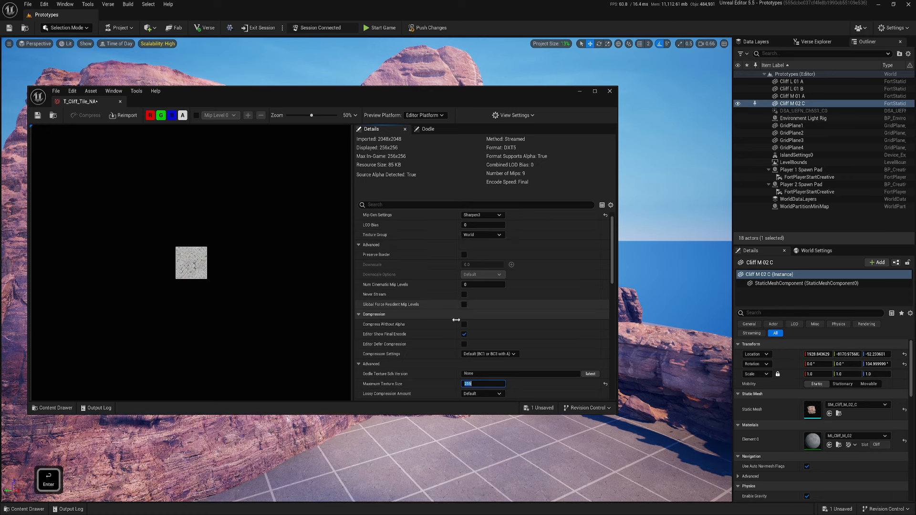
{"action": "type", "text": "1024"}
{"action": "key", "text": "Return"}
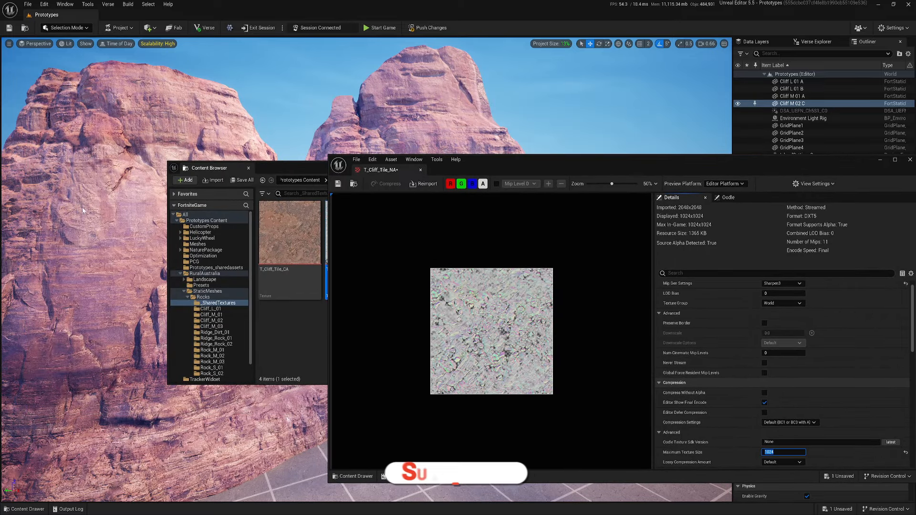
Arrange the content browser and texture editor clear of the viewport and examine the cliff surfaces up close alongside the texture's settings
{"action": "left_click_drag", "start_coordinate": [302, 170], "coordinate": [234, 196]}
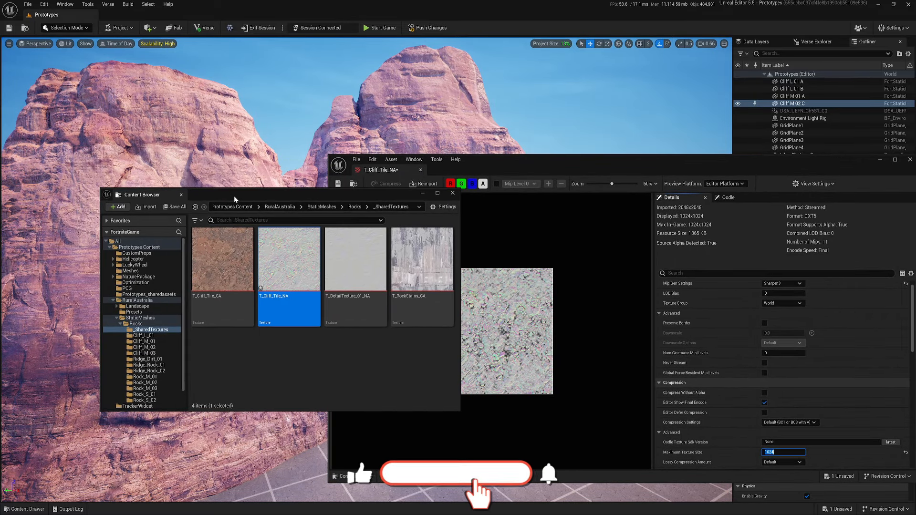
{"action": "left_click_drag", "start_coordinate": [533, 163], "coordinate": [455, 159]}
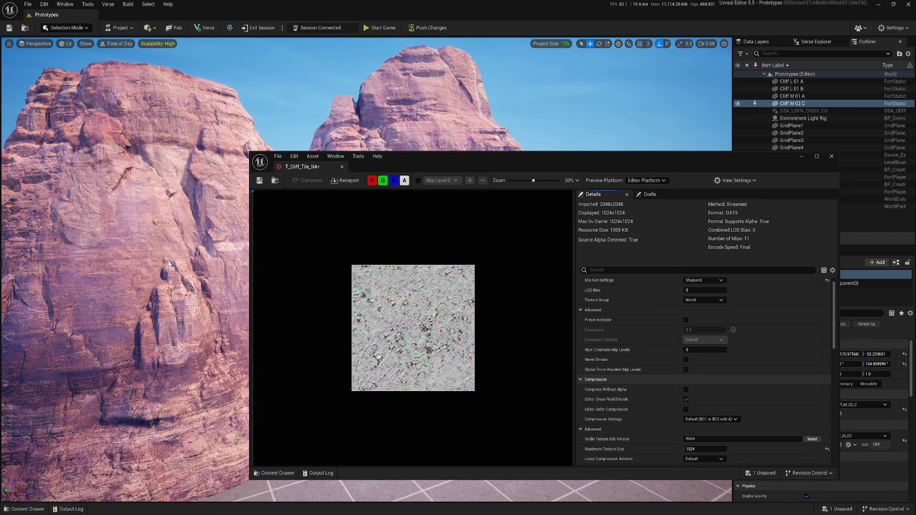
{"action": "mouse_move", "coordinate": [168, 264]}
{"action": "right_mouse_down"}
{"action": "mouse_move", "coordinate": [170, 287]}
{"action": "mouse_move", "coordinate": [140, 282]}
{"action": "mouse_move", "coordinate": [150, 274]}
{"action": "mouse_move", "coordinate": [143, 265]}
{"action": "mouse_move", "coordinate": [139, 276]}
{"action": "mouse_move", "coordinate": [171, 268]}
{"action": "right_mouse_up"}
{"action": "key", "text": "d"}
{"action": "key", "text": "w"}
{"action": "key", "text": "q"}
{"action": "key", "text": "s"}
{"action": "key", "text": "a"}
{"action": "key", "text": "d"}
{"action": "key", "text": "s"}
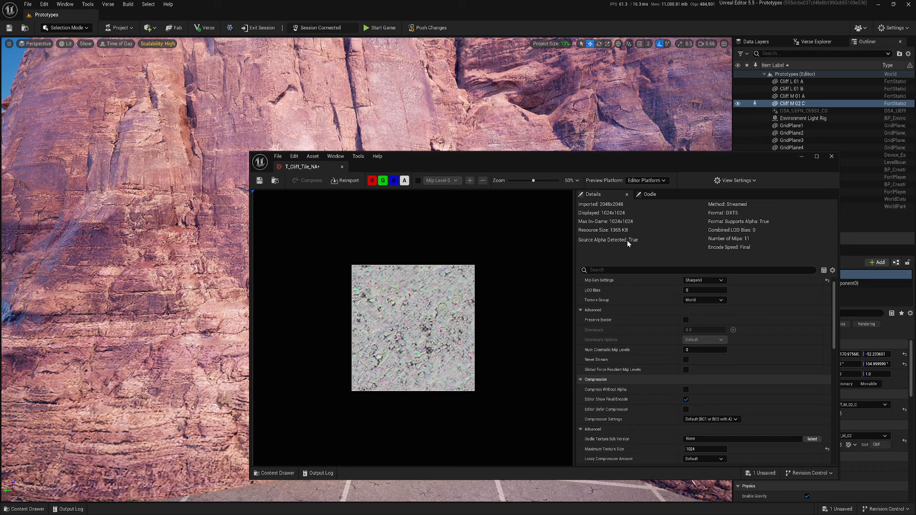
{"action": "scroll", "coordinate": [674, 418], "scroll_direction": "down", "scroll_amount": 3}
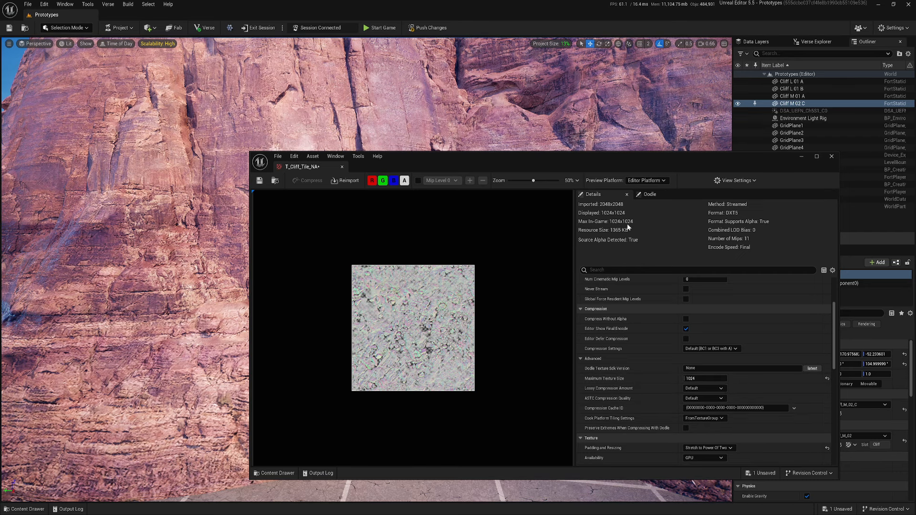
Close the T_Cliff_Tile_NA editor and filter the RuralAustralia folder's contents to show only textures
{"action": "left_click", "coordinate": [341, 166]}
{"action": "key", "text": "s"}
{"action": "key", "text": "a"}
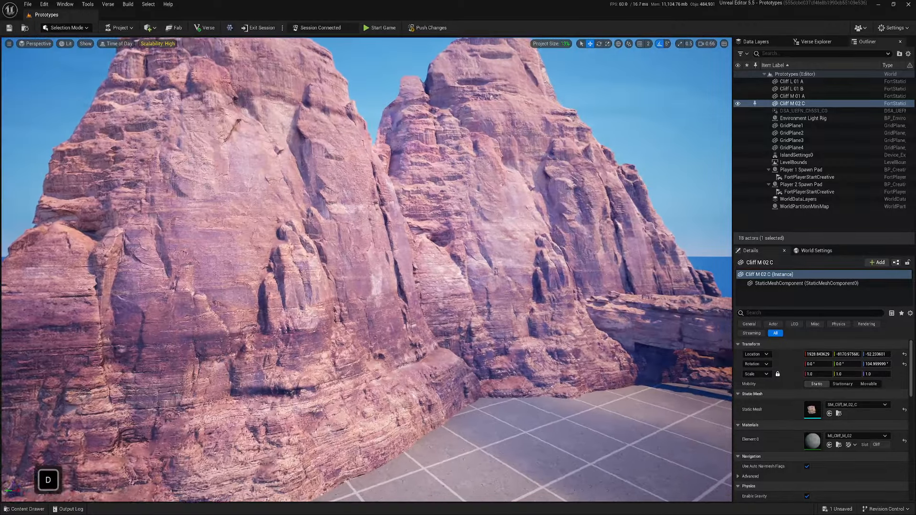
{"action": "key", "text": "ctrl+space"}
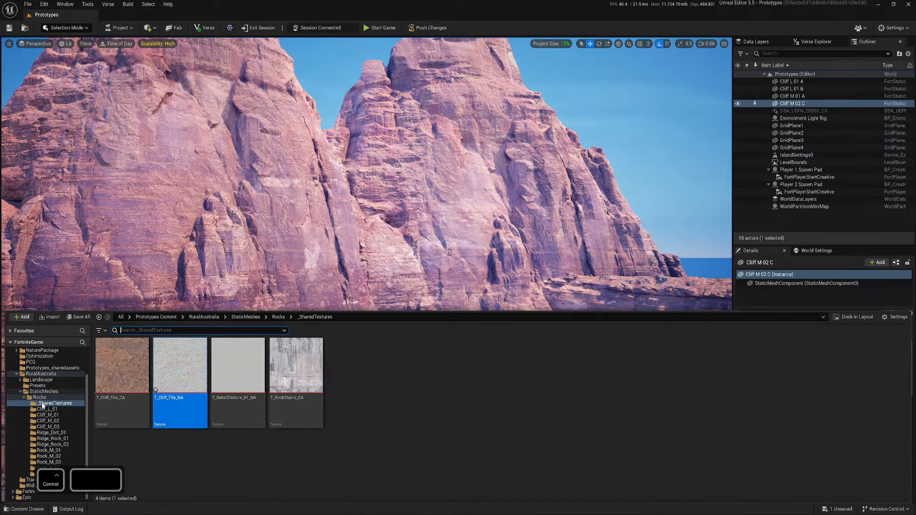
{"action": "left_click", "coordinate": [39, 374]}
{"action": "left_click", "coordinate": [102, 330]}
{"action": "left_click", "coordinate": [122, 284]}
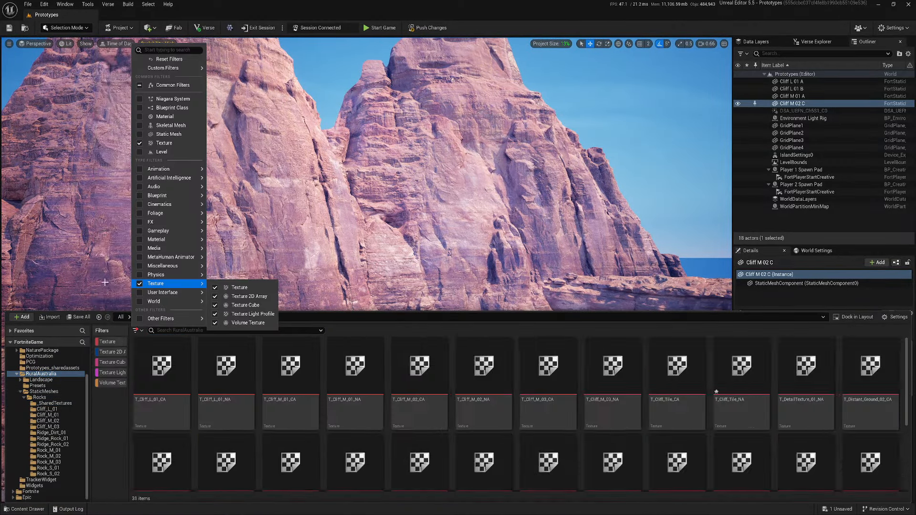
{"action": "left_click", "coordinate": [49, 376]}
{"action": "scroll", "coordinate": [348, 422], "scroll_direction": "down", "scroll_amount": 3}
{"action": "scroll", "coordinate": [344, 422], "scroll_direction": "up", "scroll_amount": 3}
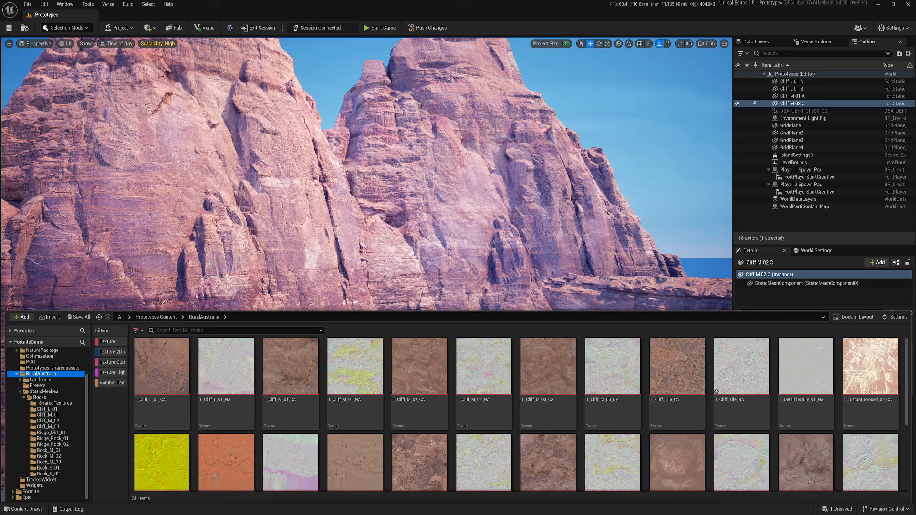
Select all the RuralAustralia textures, from T_Cliff_L_01_CA through T_RockStains_CA, and open them for bulk editing in the Property Matrix
{"action": "left_click", "coordinate": [173, 367]}
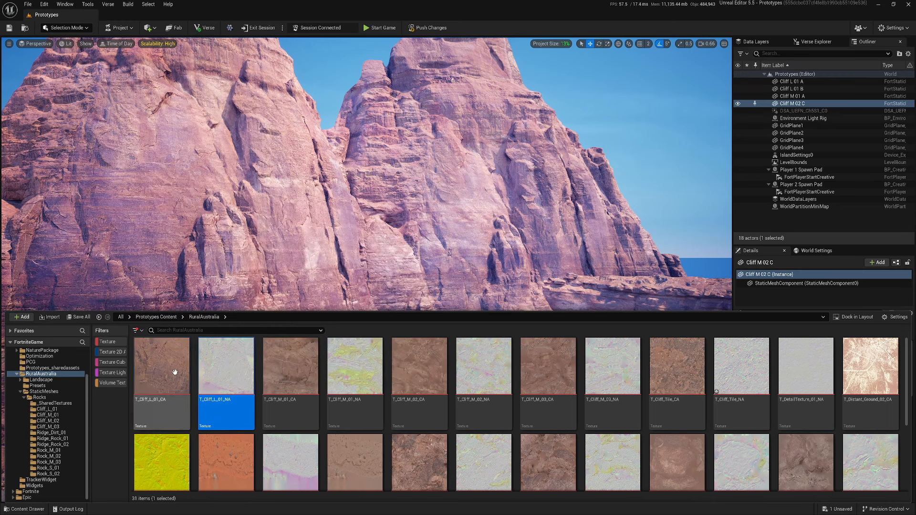
{"action": "scroll", "coordinate": [287, 370], "scroll_direction": "down", "scroll_amount": 3}
{"action": "left_click", "coordinate": [562, 451], "text": "shift"}
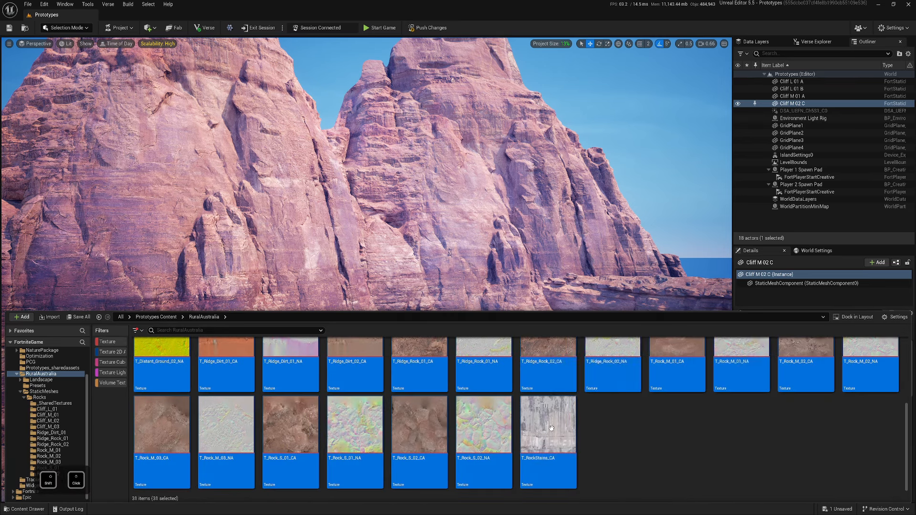
{"action": "scroll", "coordinate": [287, 417], "scroll_direction": "up", "scroll_amount": 3}
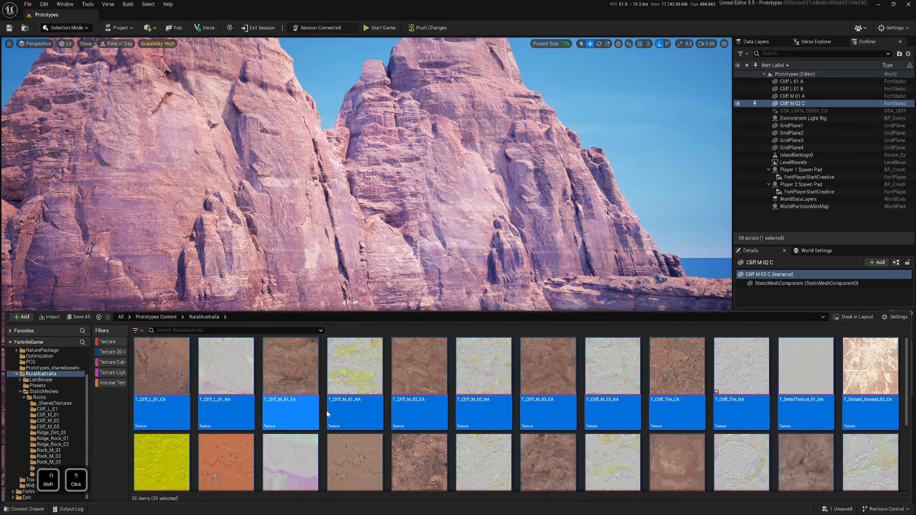
{"action": "right_click", "coordinate": [276, 362]}
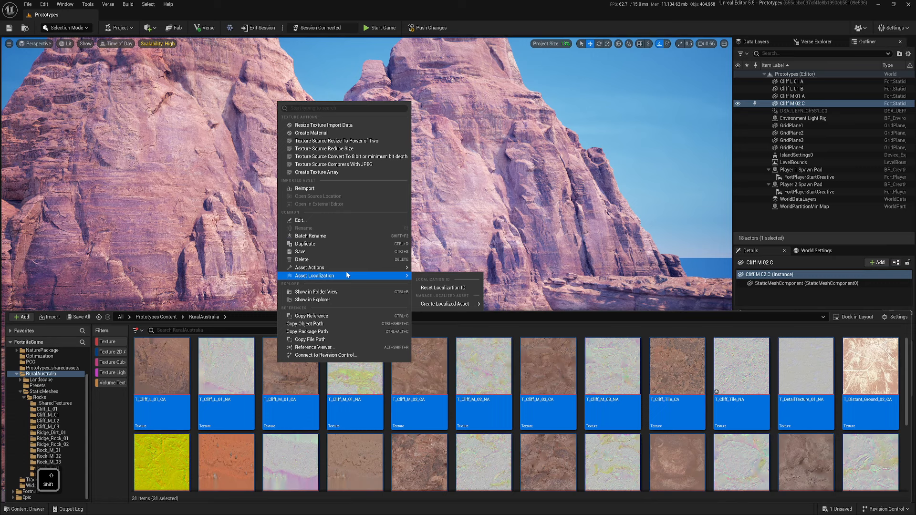
{"action": "mouse_move", "coordinate": [348, 269]}
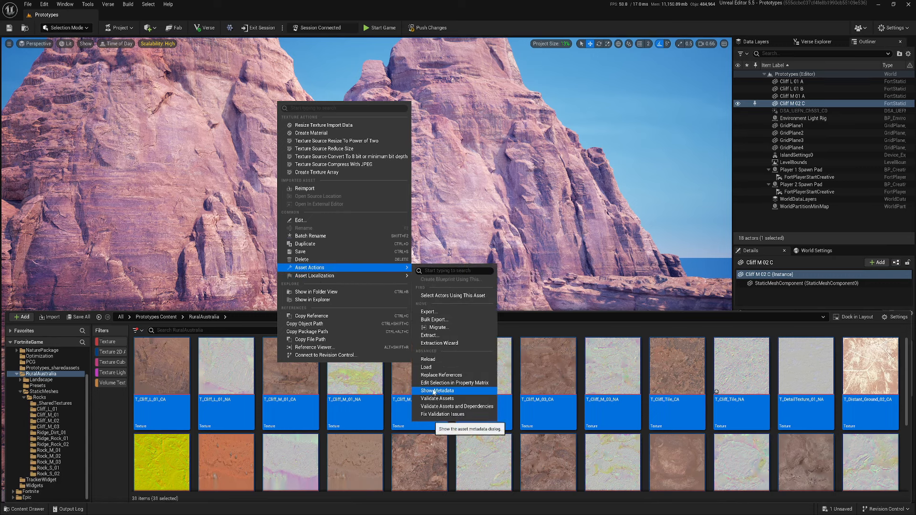
{"action": "left_click", "coordinate": [462, 383]}
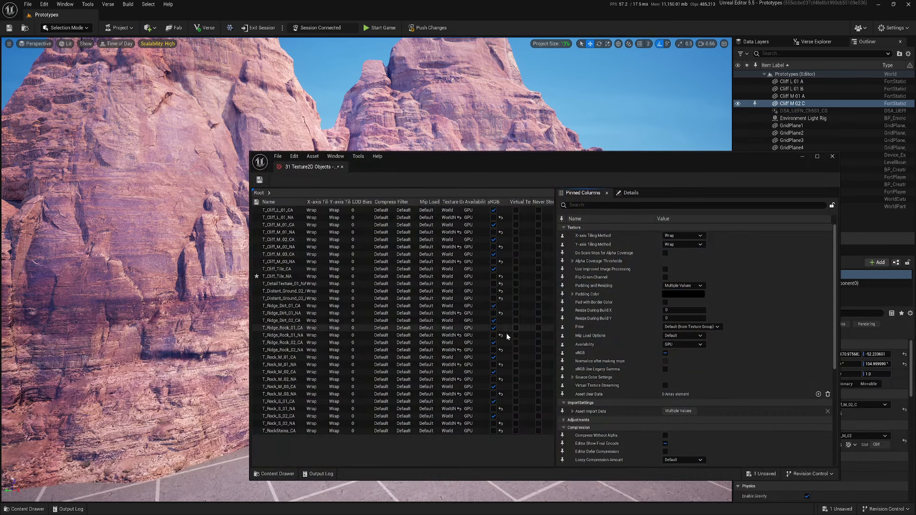
Set the Maximum Texture Size to 1024 for all textures in the Property Matrix
{"action": "left_click", "coordinate": [282, 213]}
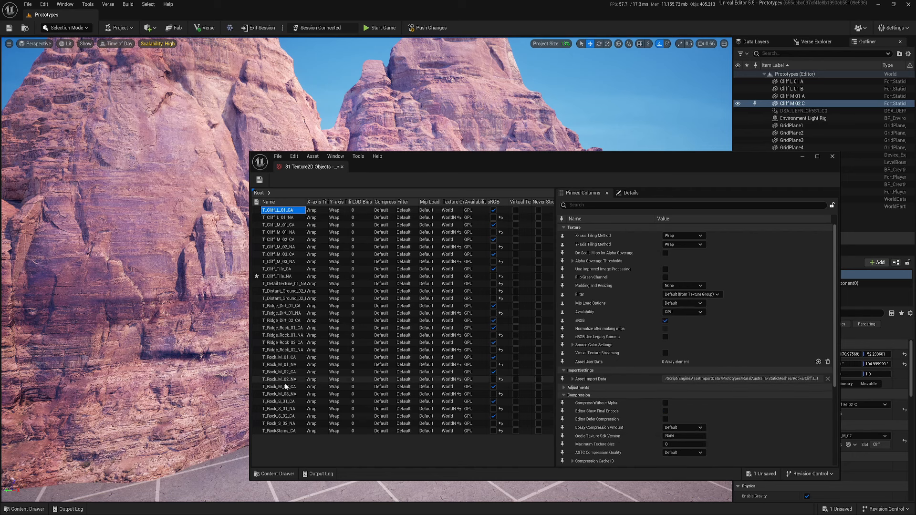
{"action": "left_click", "coordinate": [288, 431], "text": "shift"}
{"action": "scroll", "coordinate": [615, 429], "scroll_direction": "down", "scroll_amount": 2}
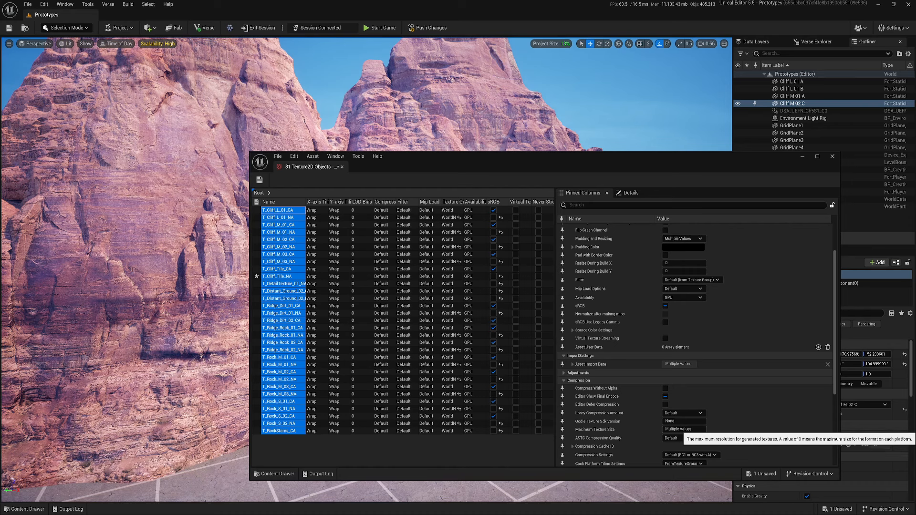
{"action": "left_click", "coordinate": [682, 429]}
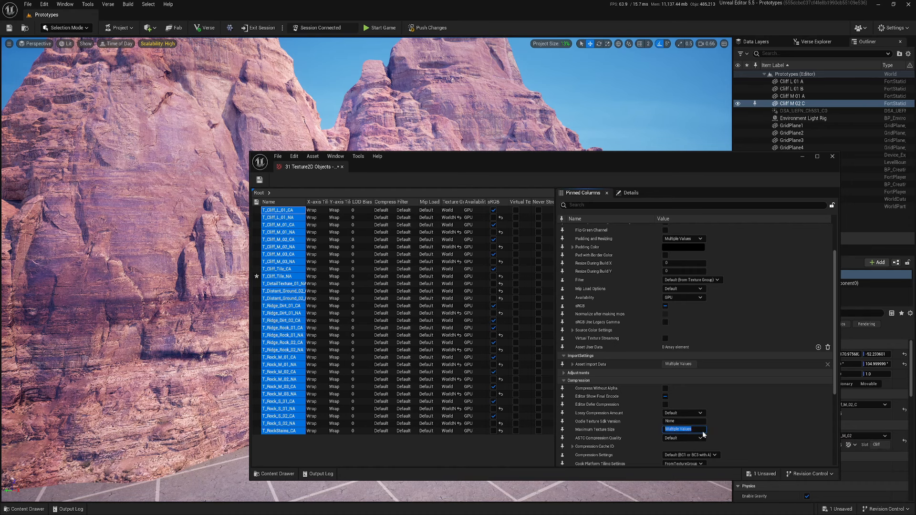
{"action": "type", "text": "024"}
{"action": "key", "text": "Return"}
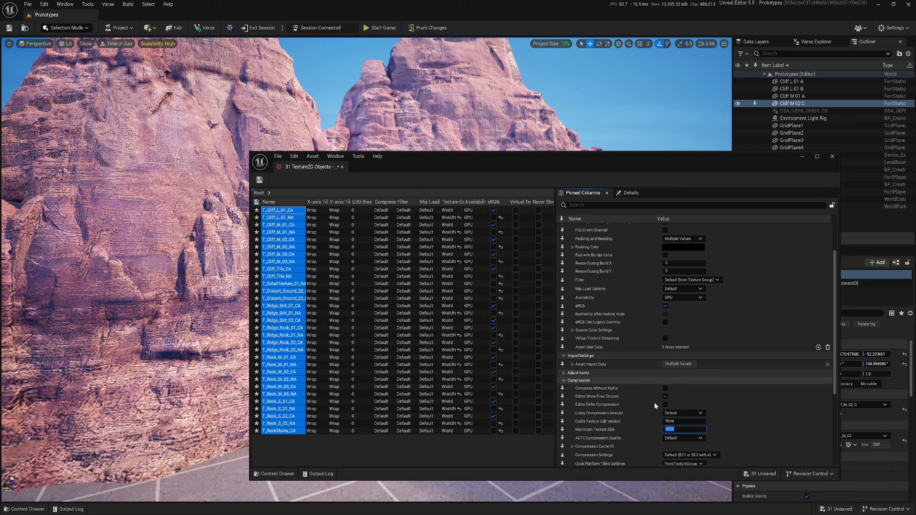
Set Padding and Resizing to Stretch to Power Of Two for all the textures and save them
{"action": "scroll", "coordinate": [644, 413], "scroll_direction": "up", "scroll_amount": 2}
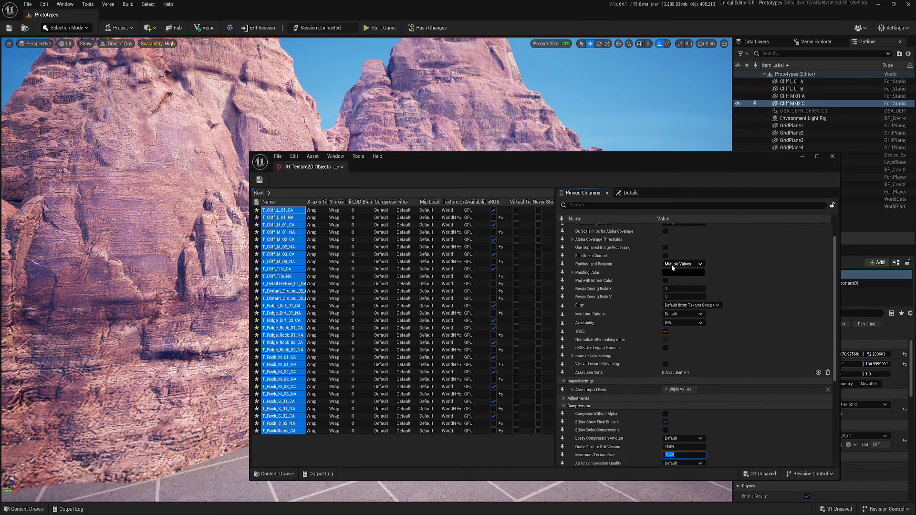
{"action": "left_click", "coordinate": [671, 265]}
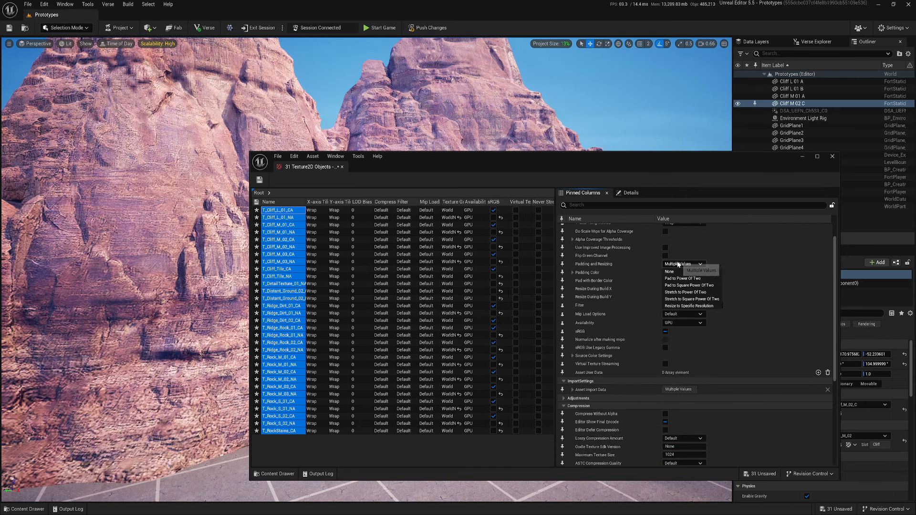
{"action": "left_click", "coordinate": [685, 292]}
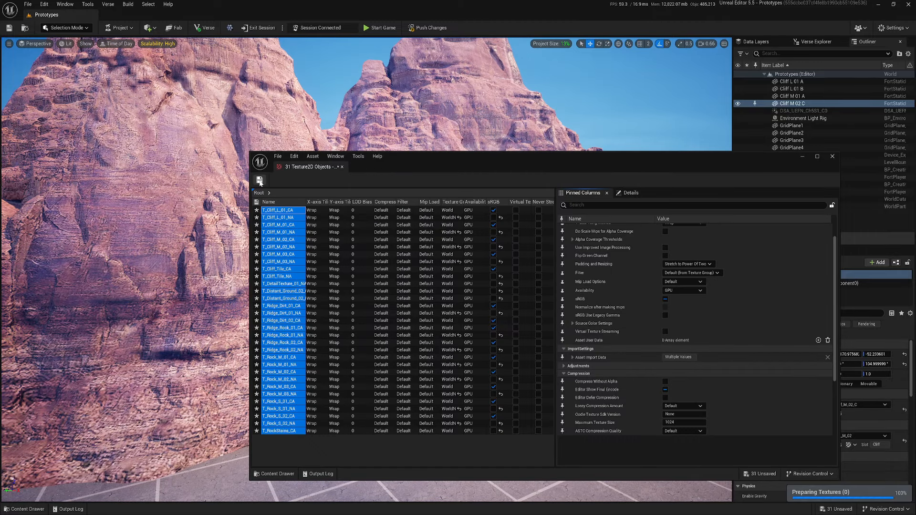
{"action": "left_click", "coordinate": [260, 181]}
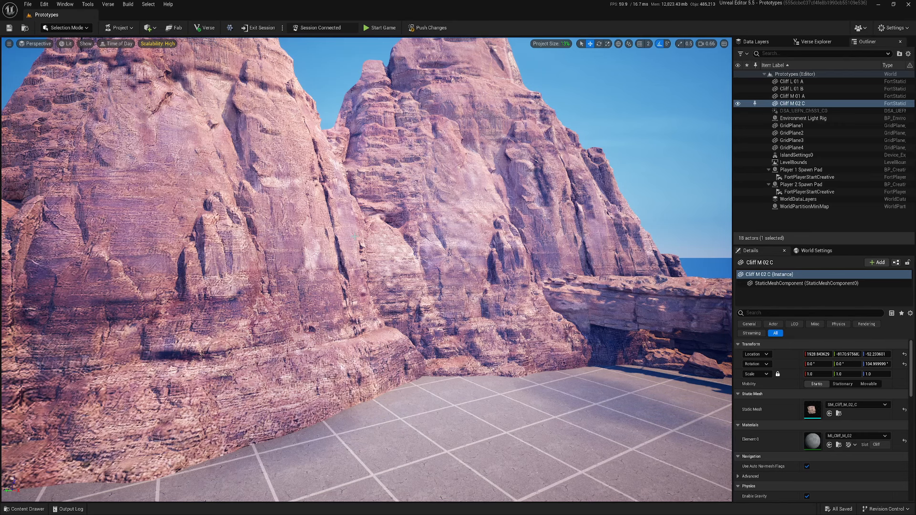
Show the RuralAustralia textures in the content drawer again and look through the whole set
{"action": "key", "text": "ctrl+space"}
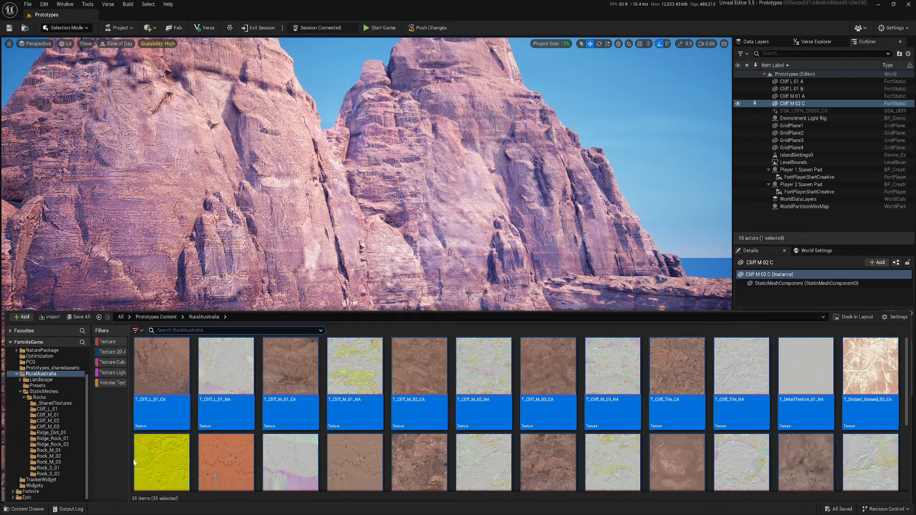
{"action": "mouse_move", "coordinate": [159, 366]}
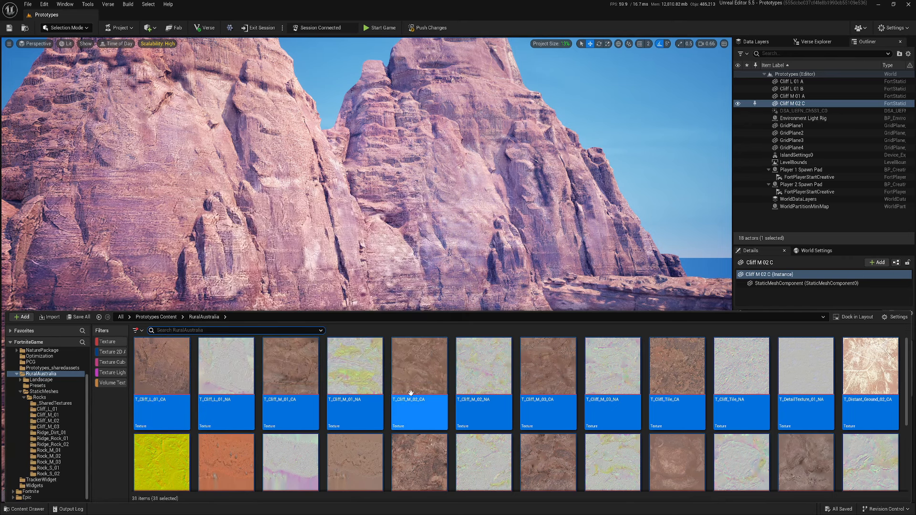
{"action": "scroll", "coordinate": [515, 424], "scroll_direction": "down", "scroll_amount": 3}
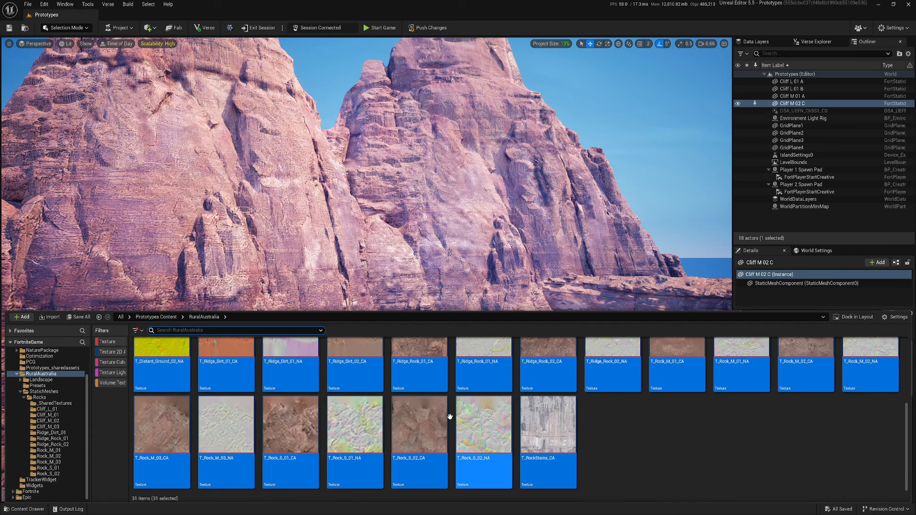
{"action": "scroll", "coordinate": [410, 416], "scroll_direction": "up", "scroll_amount": 3}
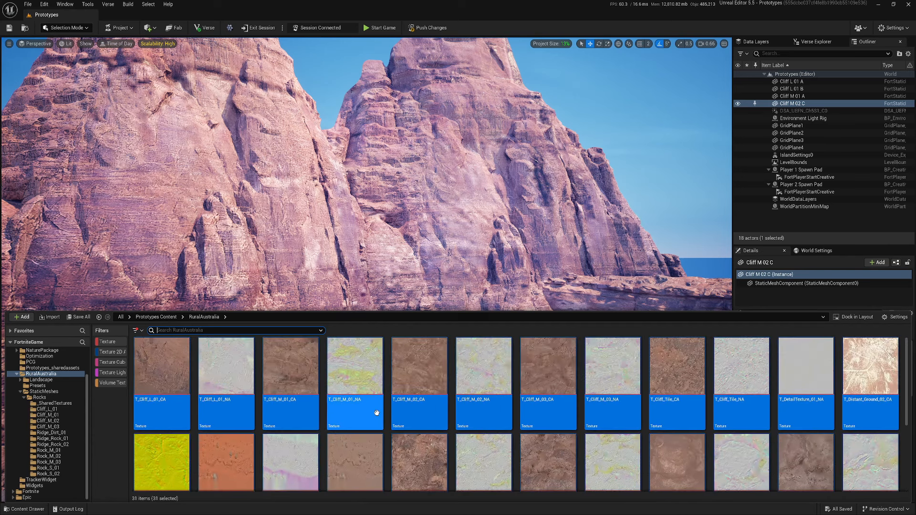
Run Resize Texture Import Data on all the selected RuralAustralia textures
{"action": "right_click", "coordinate": [171, 358]}
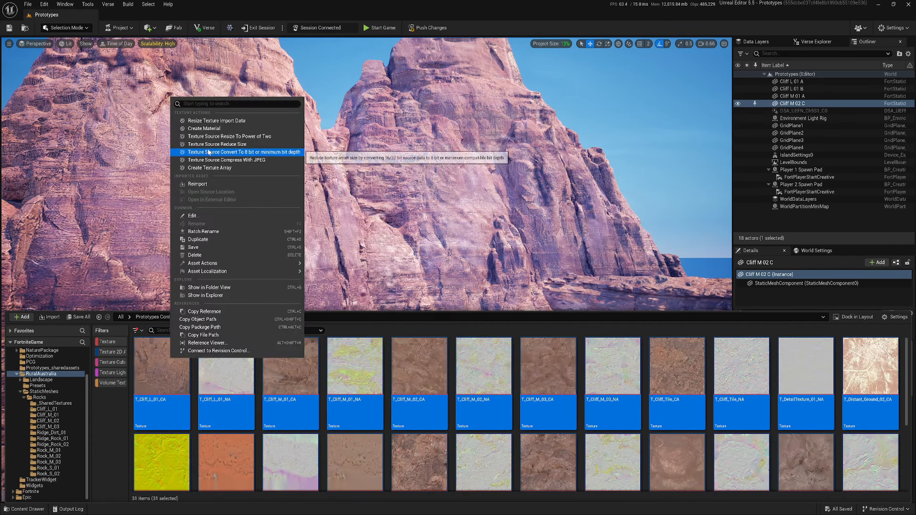
{"action": "left_click", "coordinate": [232, 121]}
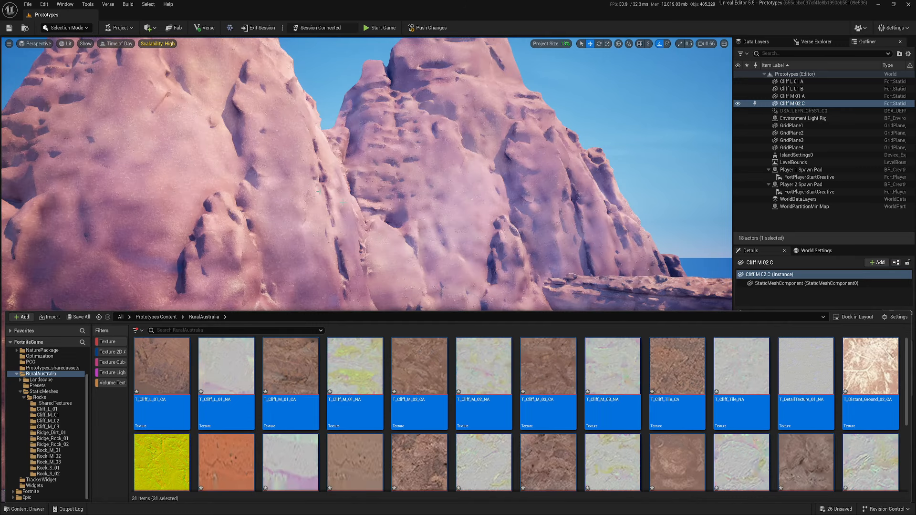
Open T_Cliff_L_01_CA to check its imported dimensions and resource size, save the texture and close its editor
{"action": "mouse_move", "coordinate": [166, 354]}
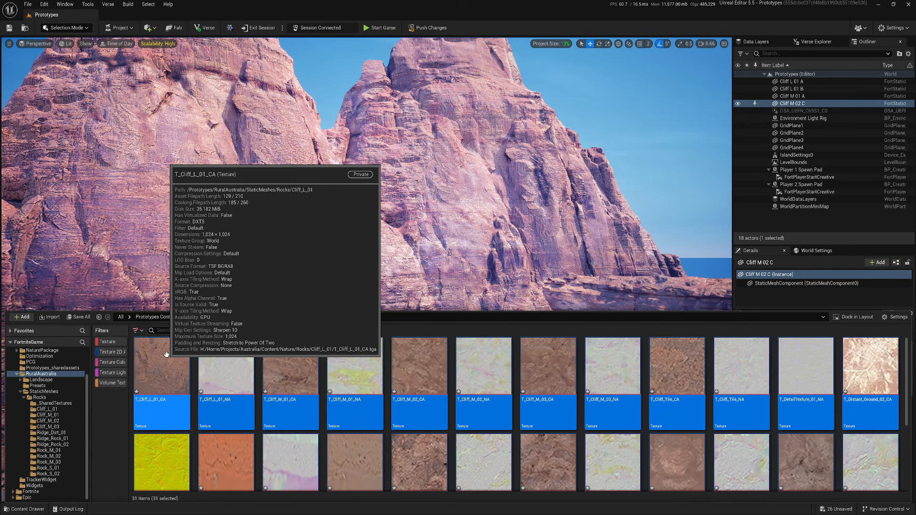
{"action": "double_click", "coordinate": [166, 362]}
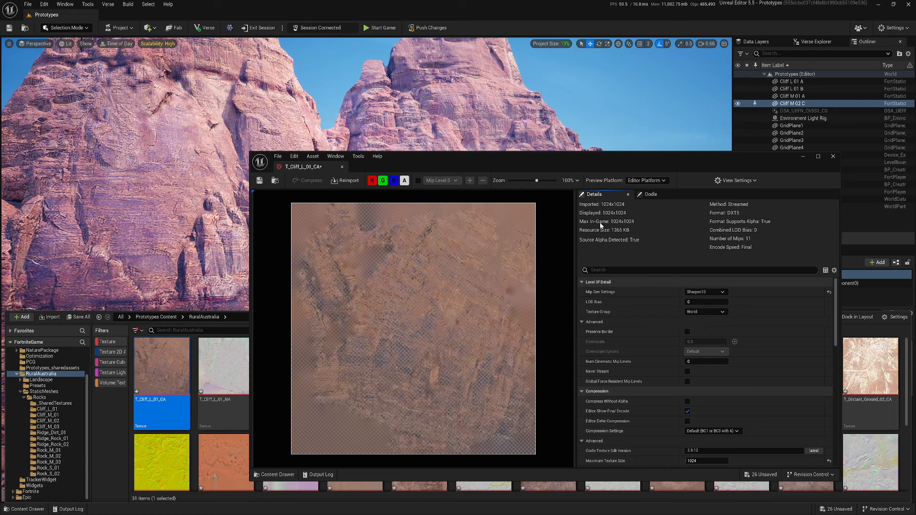
{"action": "scroll", "coordinate": [697, 418], "scroll_direction": "down", "scroll_amount": 2}
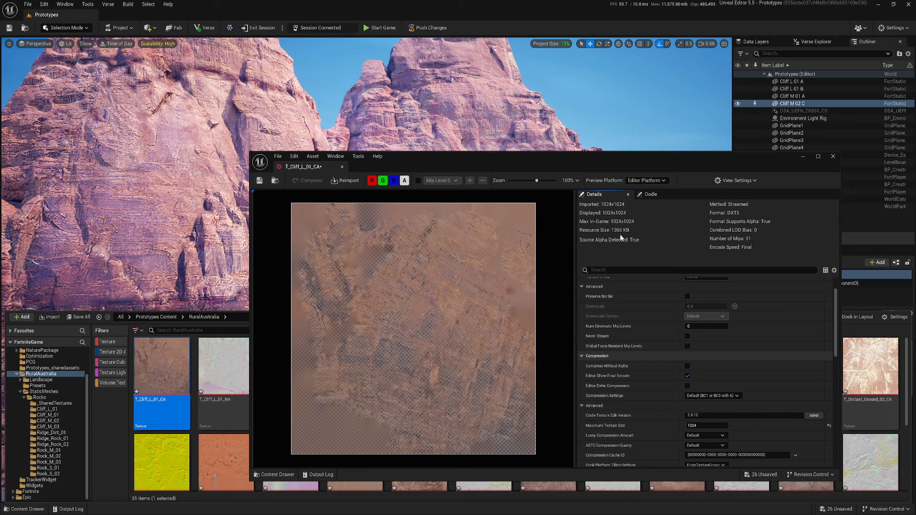
{"action": "left_click", "coordinate": [259, 180]}
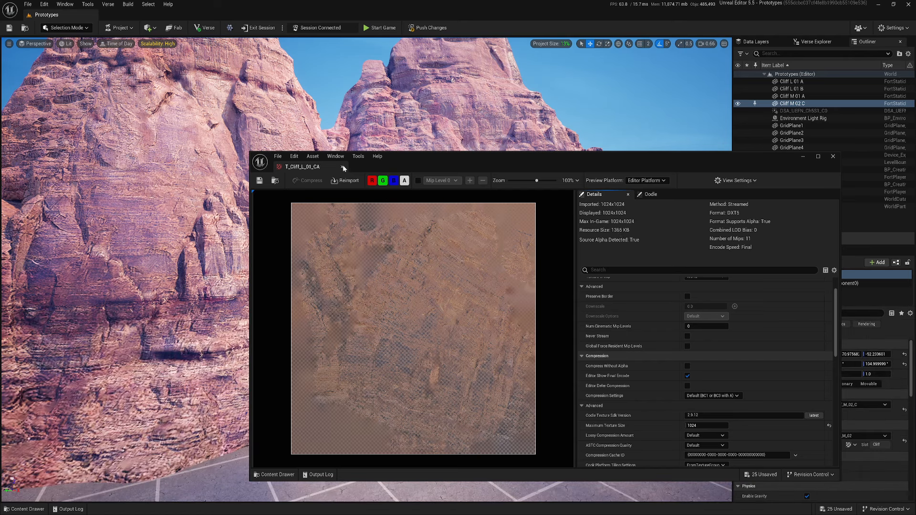
{"action": "left_click", "coordinate": [342, 167]}
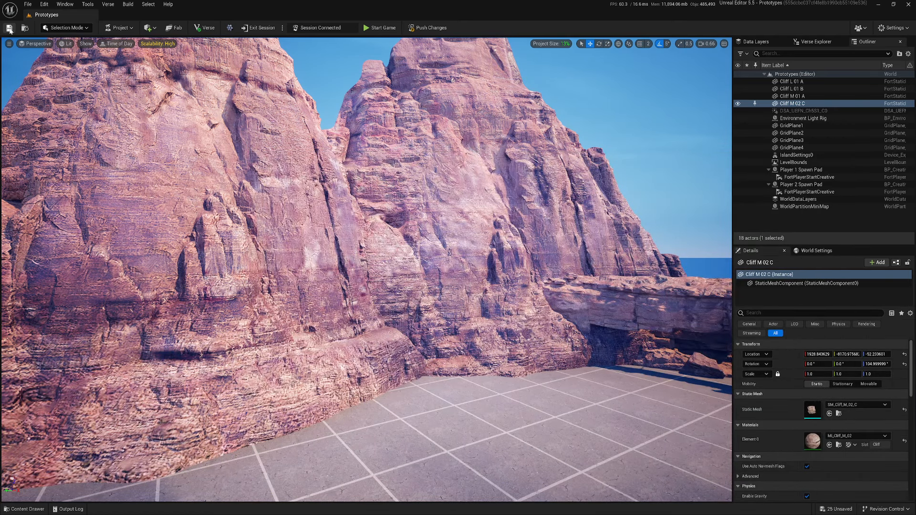
Check the Project Size statistics before uploading and push the changes to the session, saving all modified textures
{"action": "left_click", "coordinate": [549, 45]}
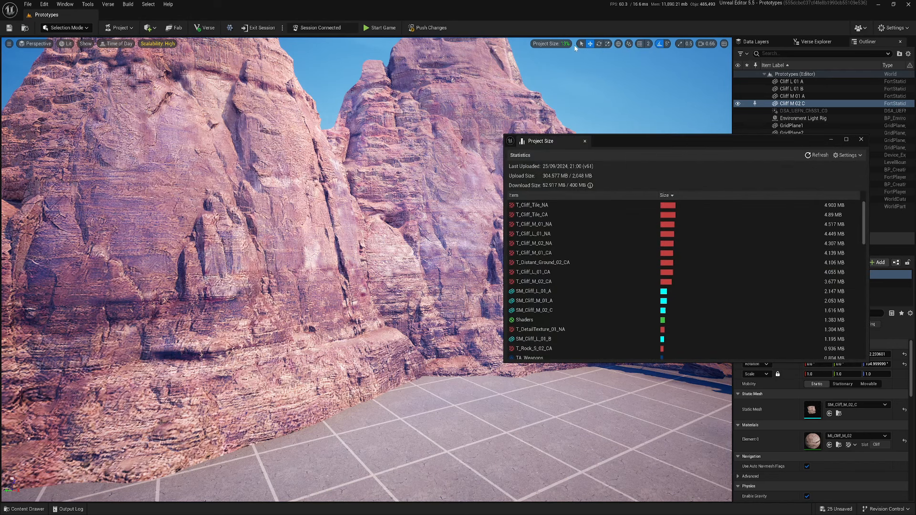
{"action": "left_click", "coordinate": [860, 140]}
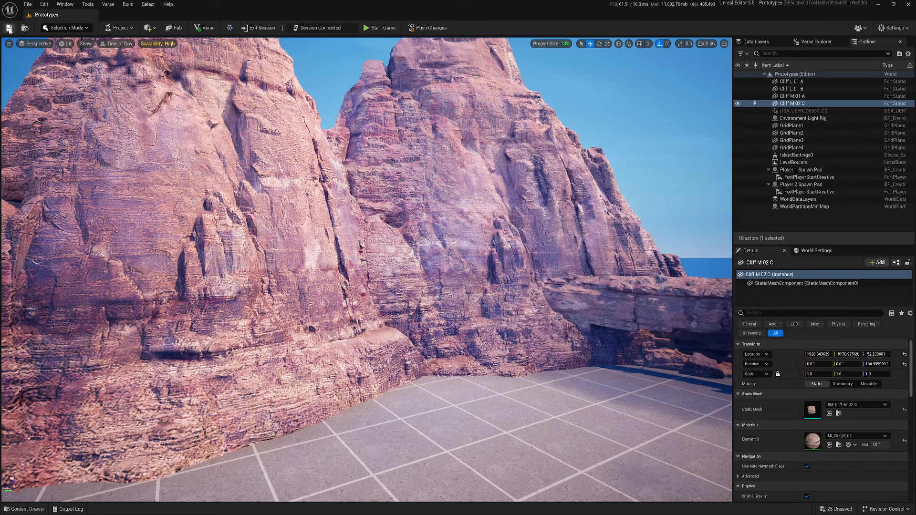
{"action": "left_click", "coordinate": [426, 29]}
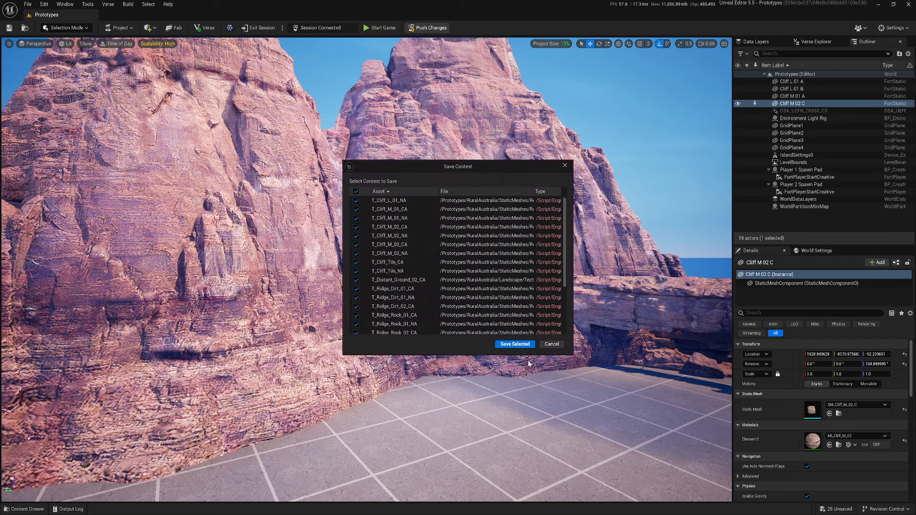
{"action": "left_click", "coordinate": [514, 344]}
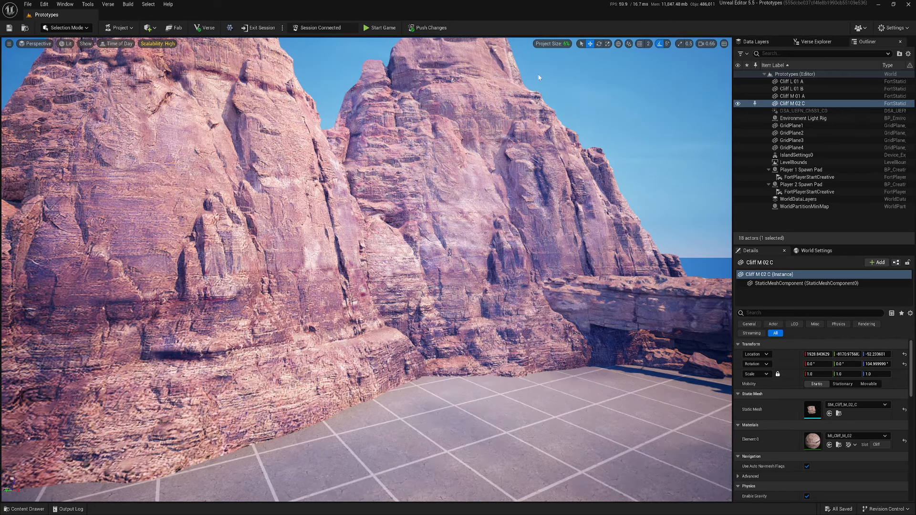
Reopen the Project Size statistics and examine the updated sizes and the SM_Cliff_L_01_A, SM_Cliff_M_01_A and SM_Cliff_M_02_C mesh entries
{"action": "left_click", "coordinate": [551, 44]}
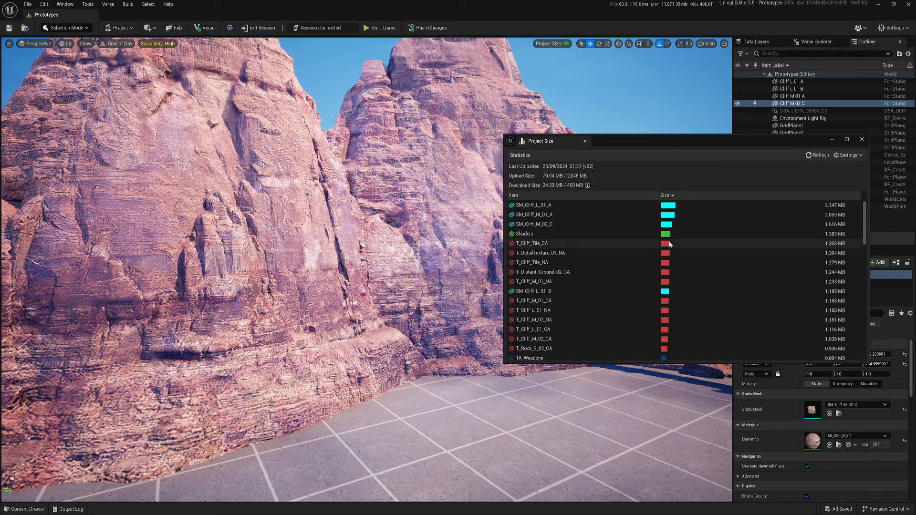
{"action": "left_click_drag", "start_coordinate": [680, 141], "coordinate": [524, 164]}
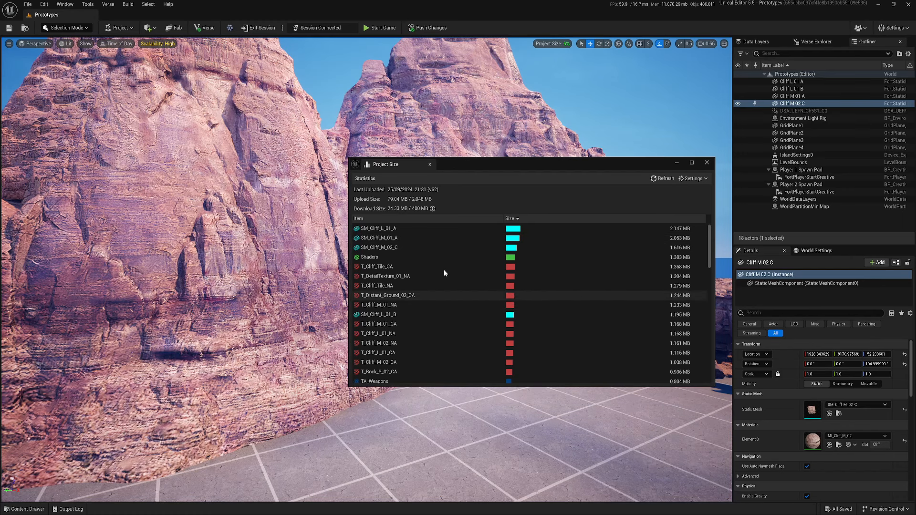
{"action": "left_click", "coordinate": [466, 266]}
{"action": "left_click", "coordinate": [384, 229]}
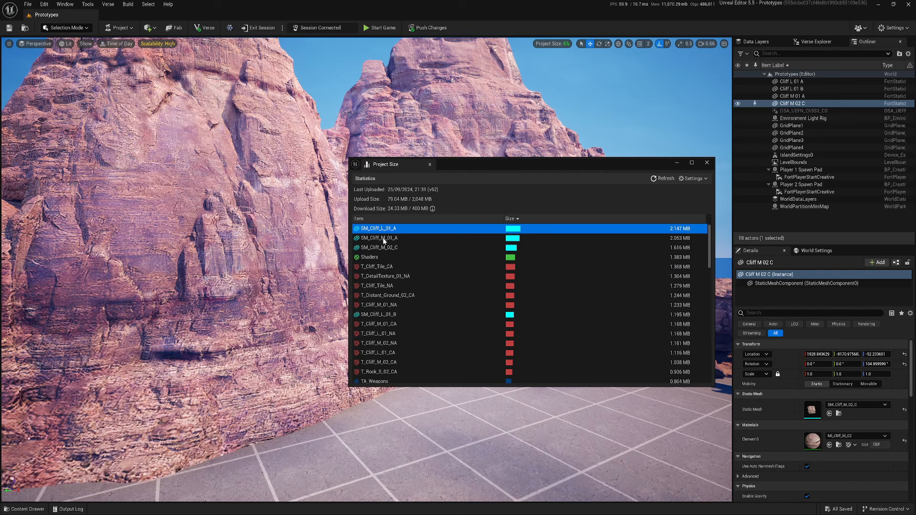
{"action": "left_click", "coordinate": [408, 237]}
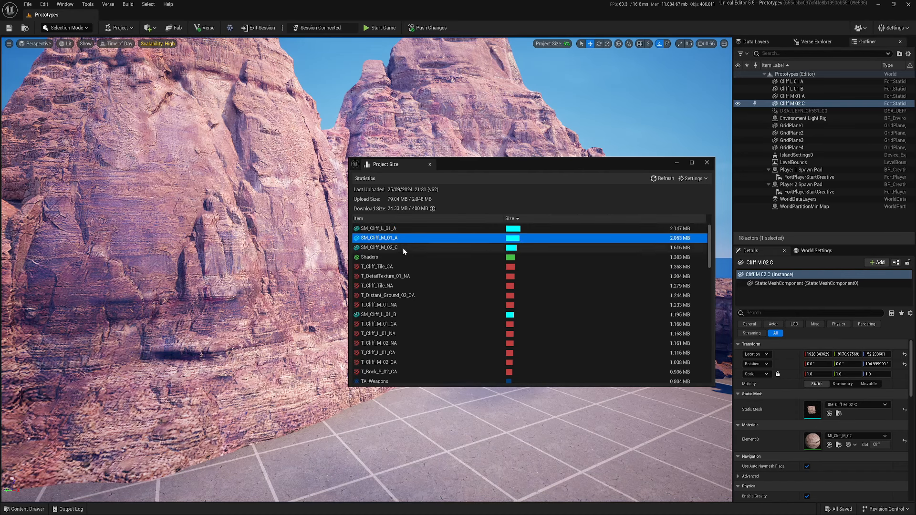
{"action": "left_click", "coordinate": [403, 248]}
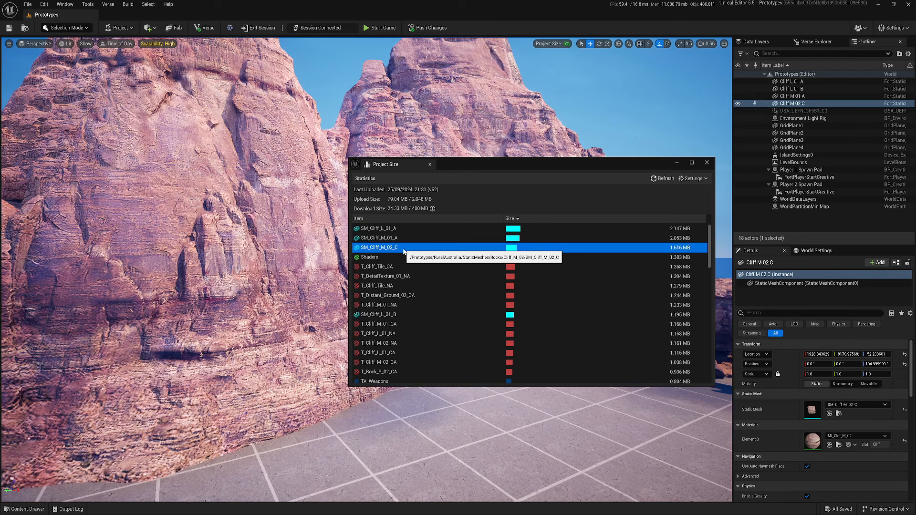
Browse from the size list to SM_Cliff_L_01_A and inspect its Nanite Fallback Target options, closing the mesh editor and content browser without changes
{"action": "right_click", "coordinate": [397, 230]}
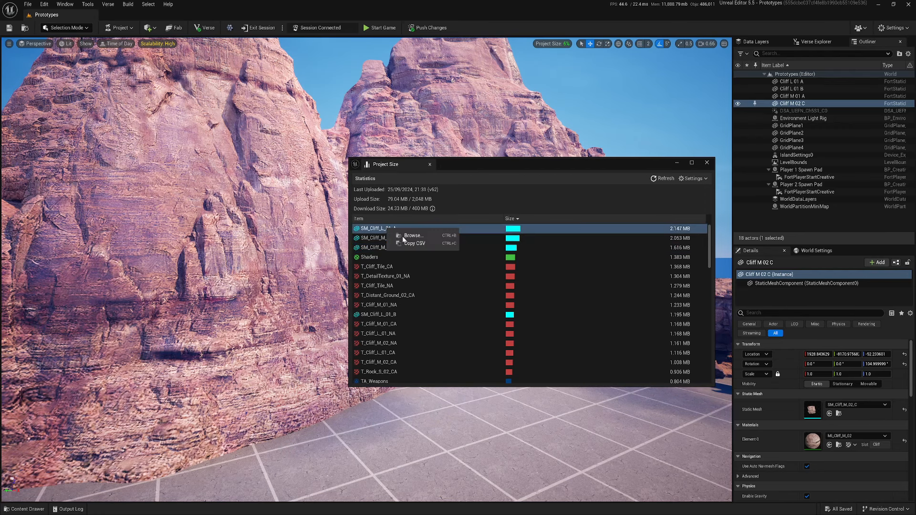
{"action": "left_click", "coordinate": [408, 235]}
{"action": "double_click", "coordinate": [318, 289]}
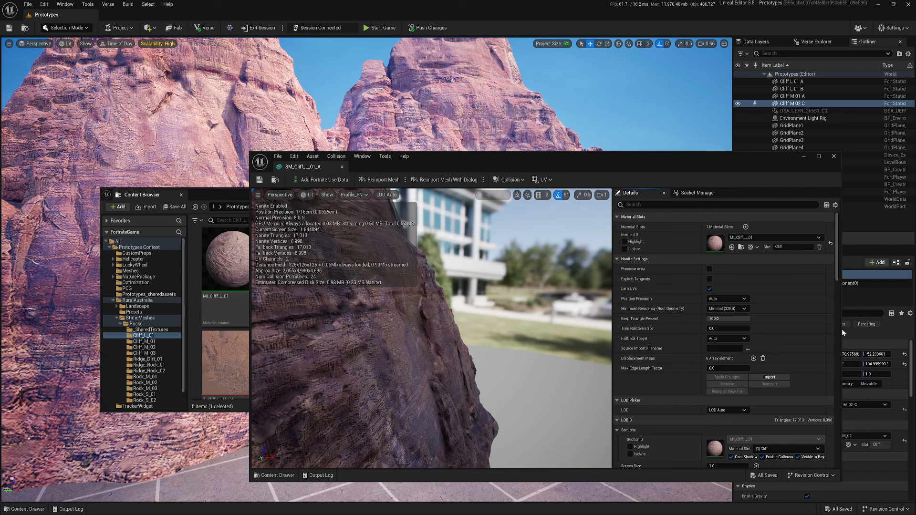
{"action": "left_click", "coordinate": [728, 338]}
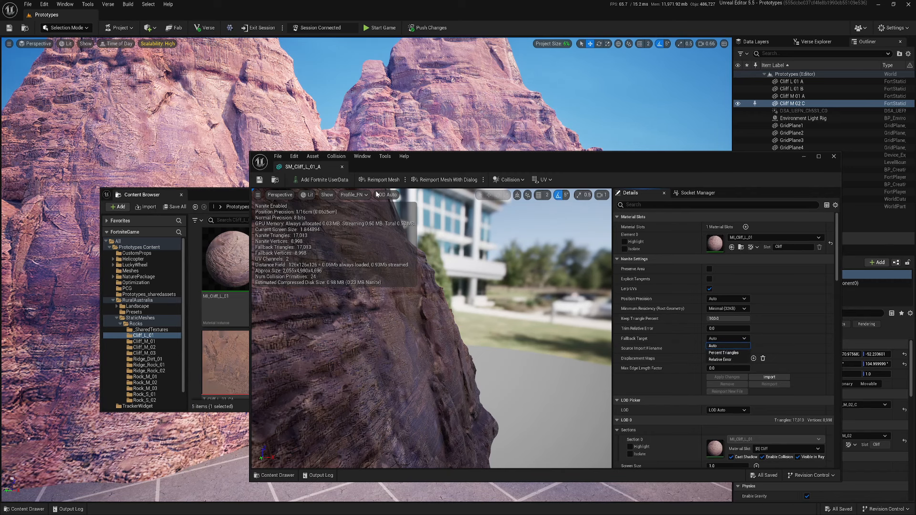
{"action": "left_click", "coordinate": [341, 168]}
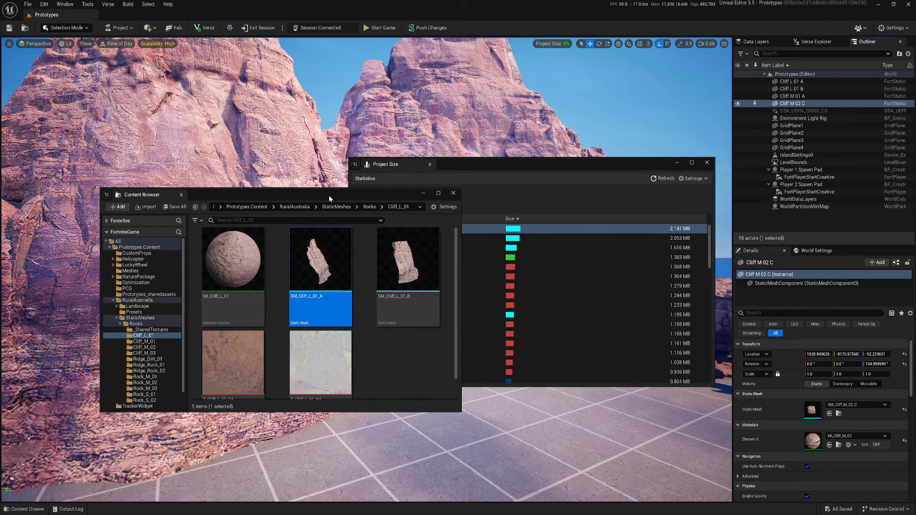
{"action": "left_click_drag", "start_coordinate": [328, 195], "coordinate": [299, 193]}
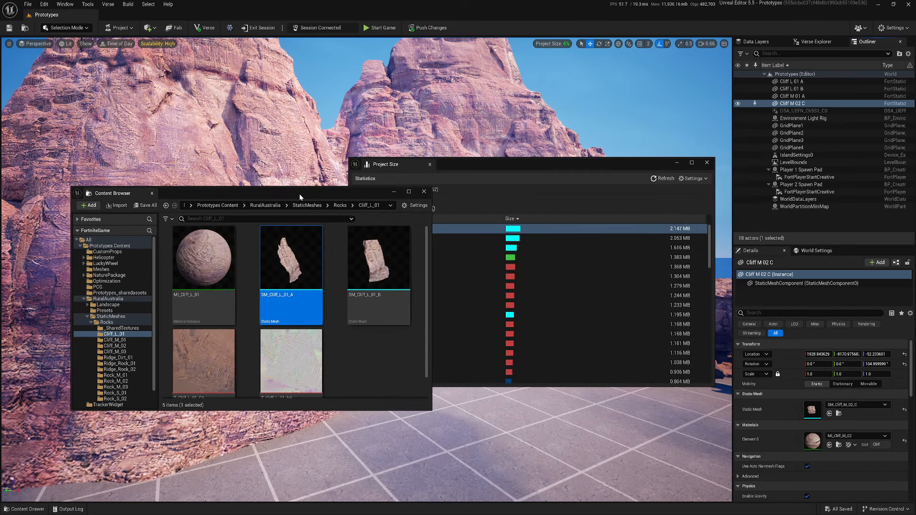
{"action": "left_click", "coordinate": [424, 191]}
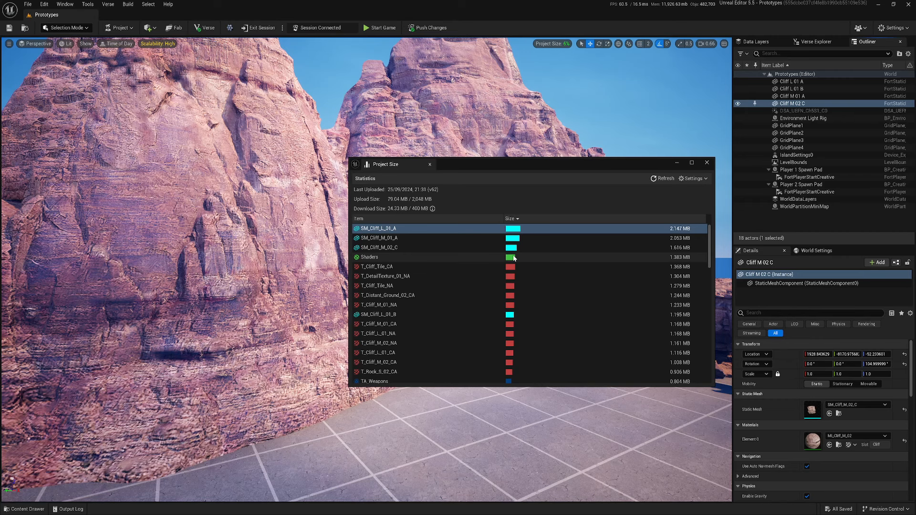
Compare the Shaders entry with the three largest cliff meshes in the Project Size list
{"action": "left_click", "coordinate": [476, 257]}
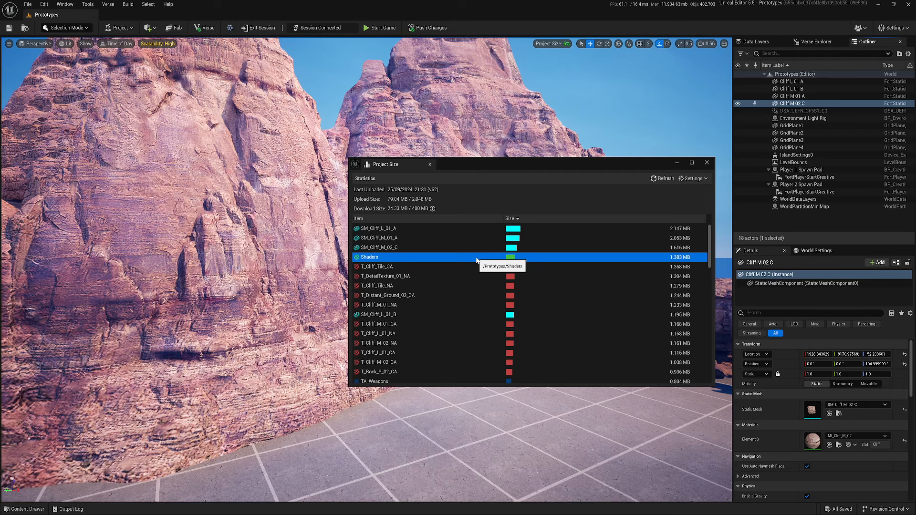
{"action": "left_click", "coordinate": [474, 247]}
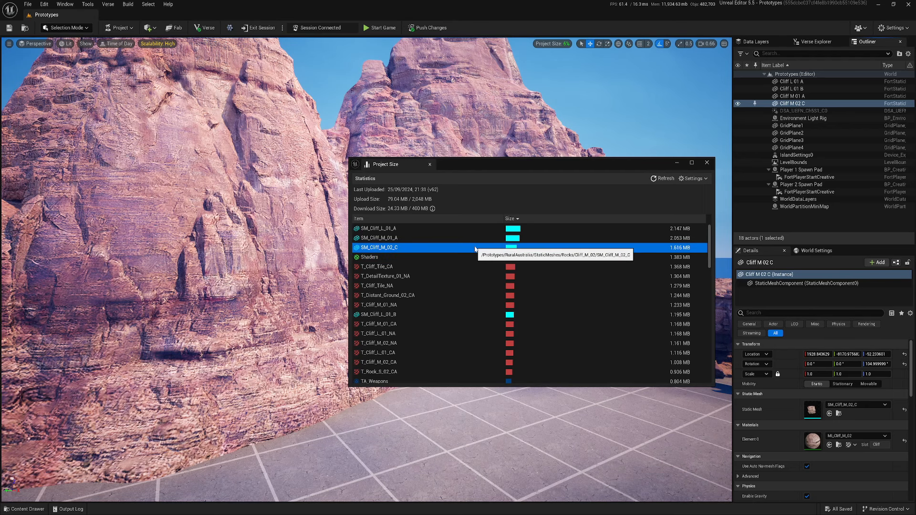
{"action": "left_click", "coordinate": [472, 240]}
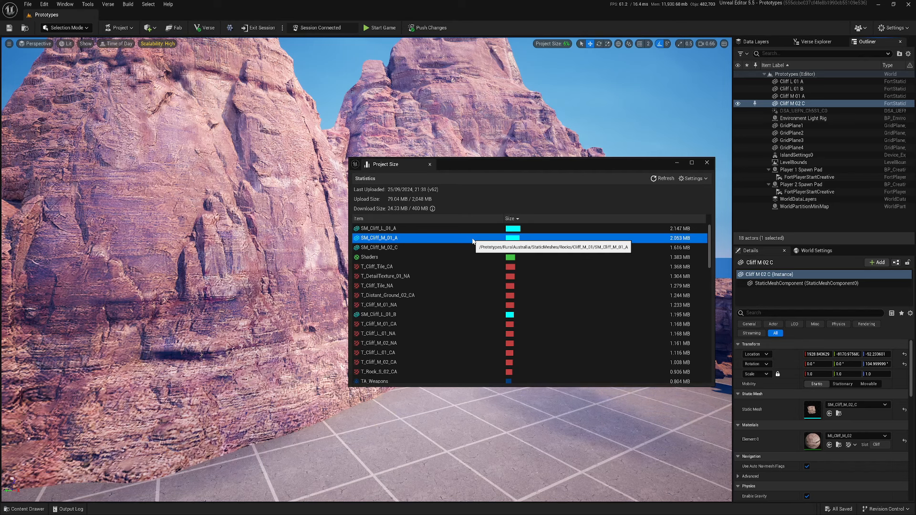
{"action": "left_click", "coordinate": [471, 229]}
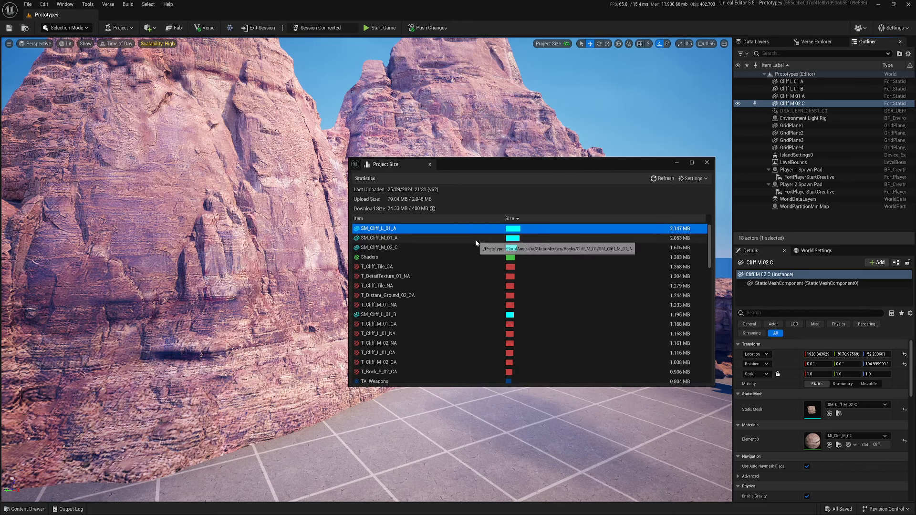
{"action": "left_click", "coordinate": [473, 245]}
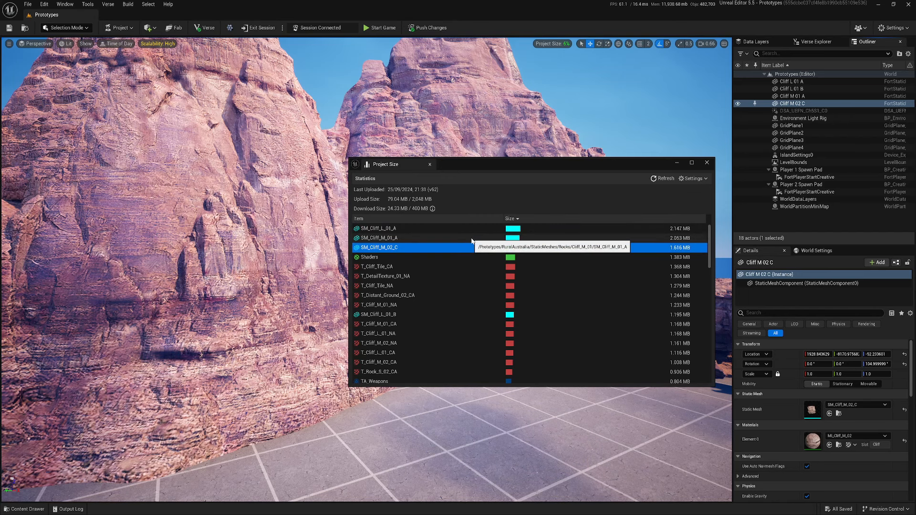
{"action": "left_click", "coordinate": [471, 237]}
{"action": "left_click", "coordinate": [472, 229]}
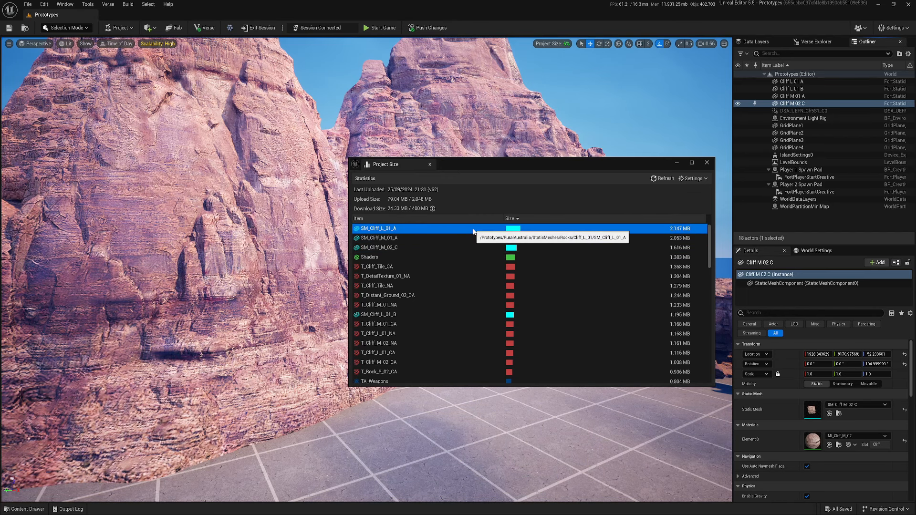